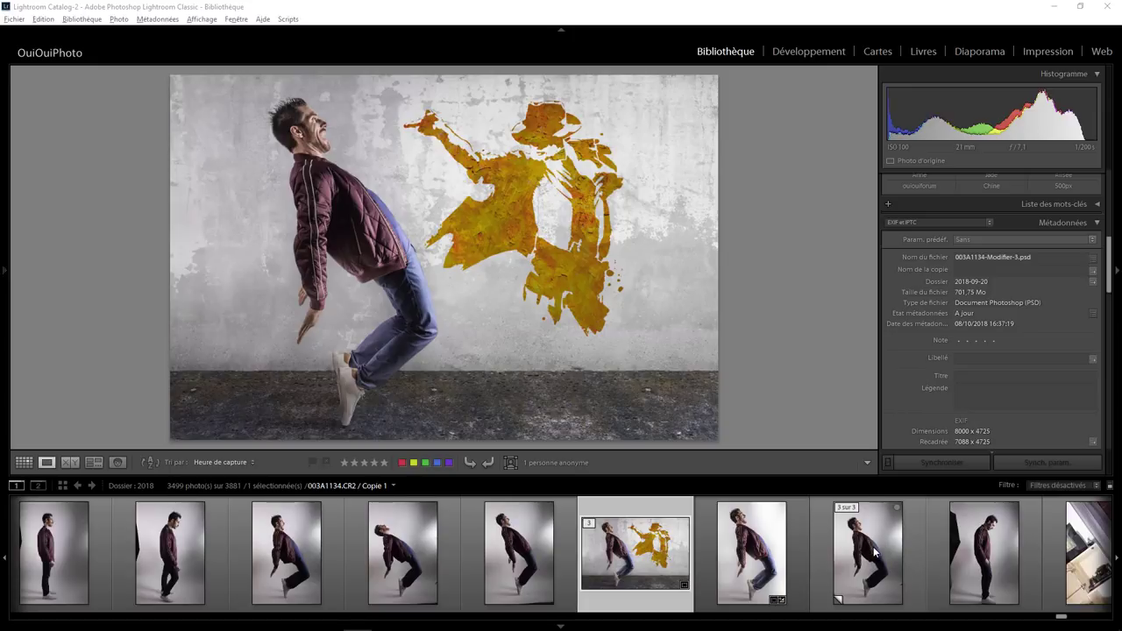
Compare the backward-leaning jump shot 003A1132.CR2 with the earlier photos in the series.
left_click(391, 554)
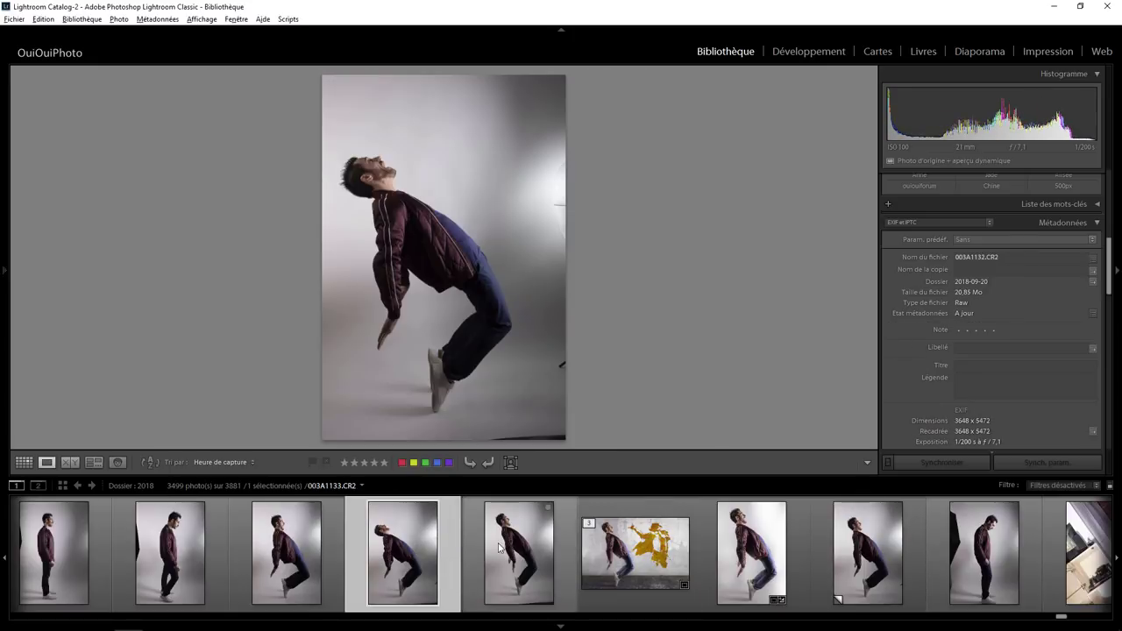
key("Right")
left_click(169, 554)
left_click(286, 566)
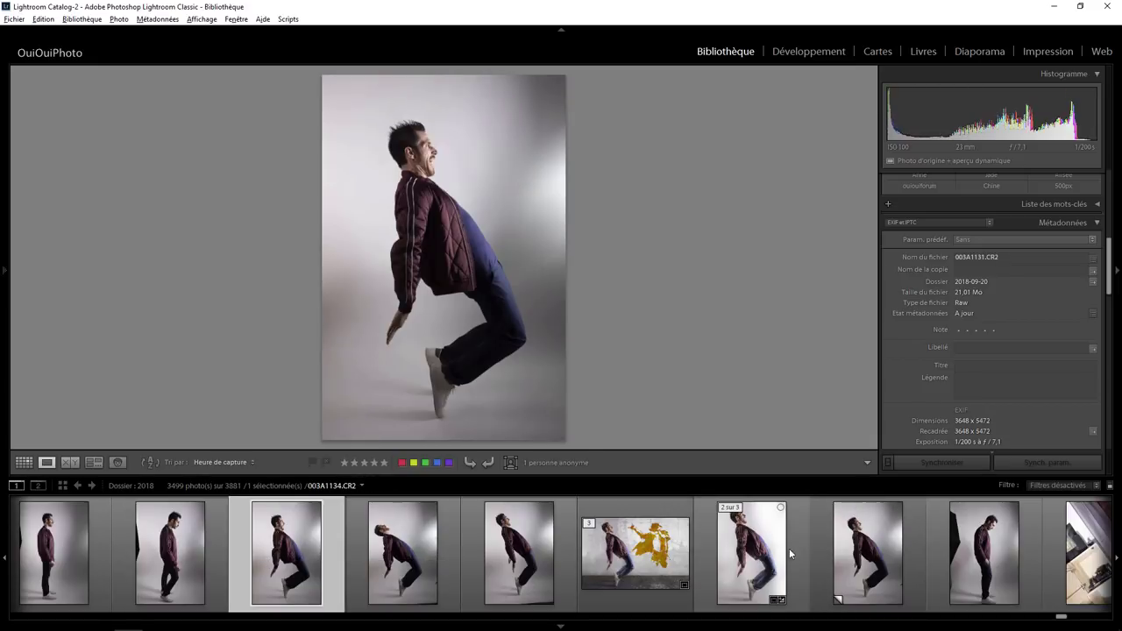
Select the original 003A1134.CR2 rather than its copy and open it in Develop.
left_click(759, 554)
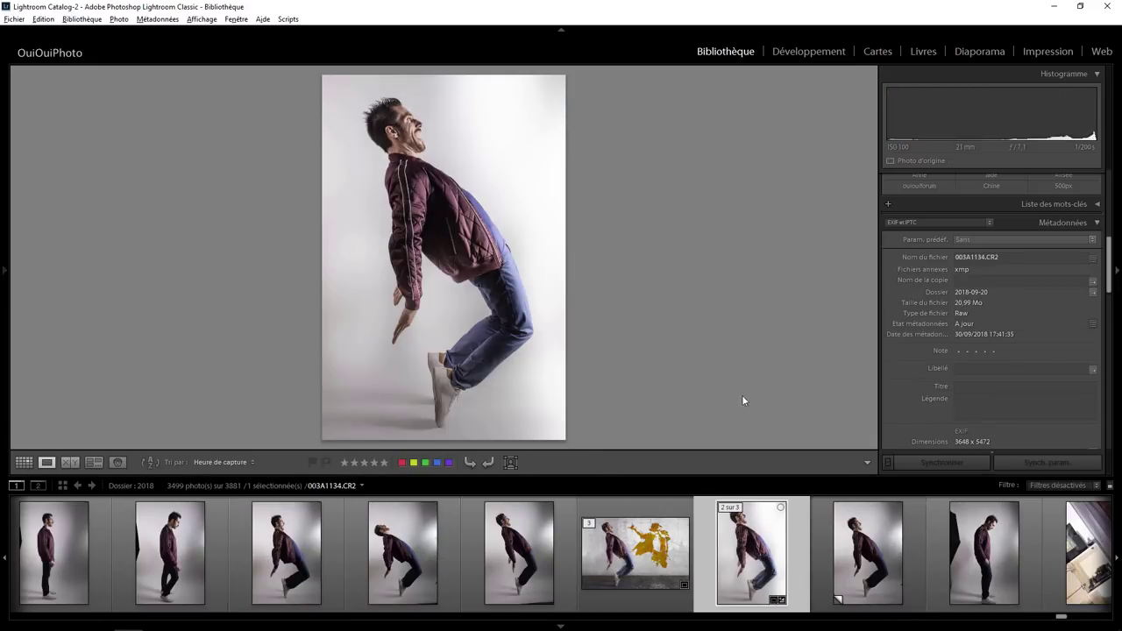
key("Right")
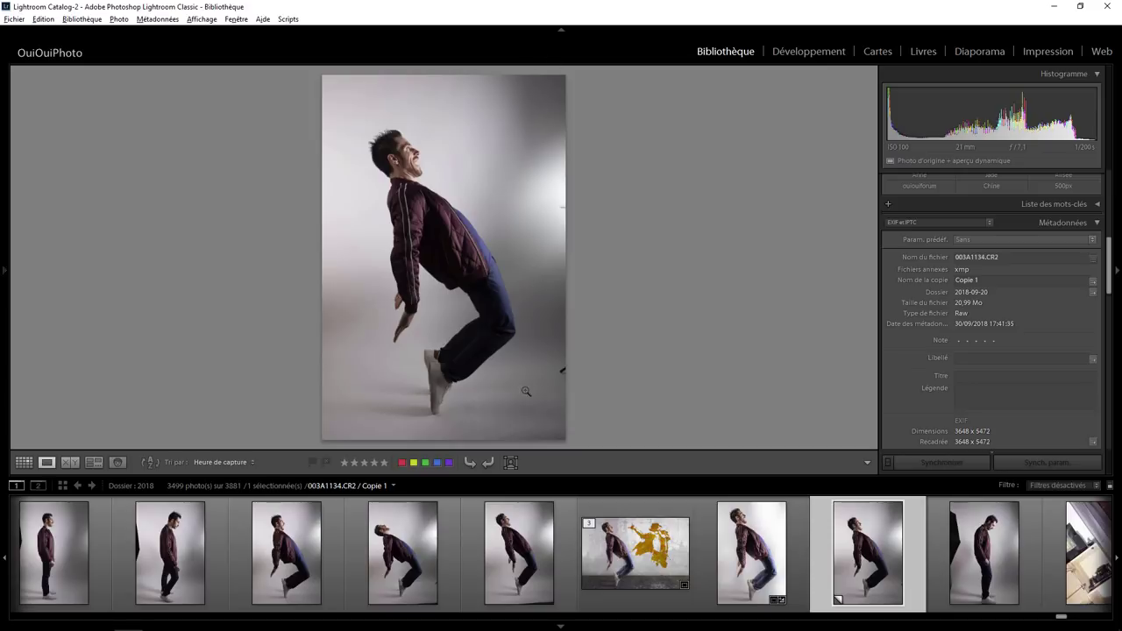
key("Left")
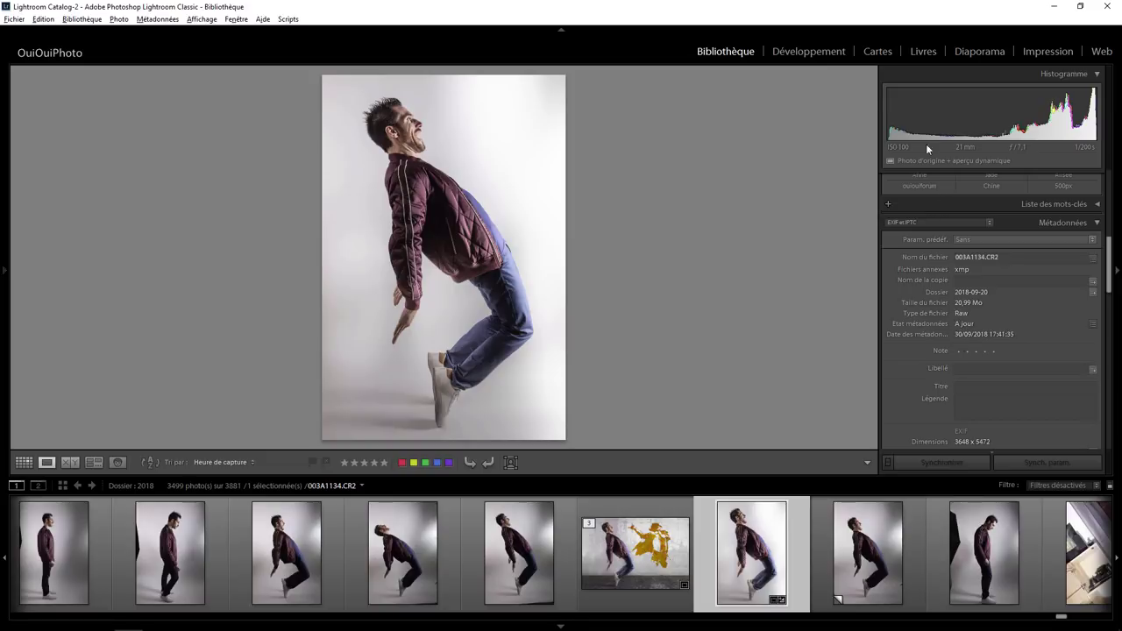
left_click(809, 50)
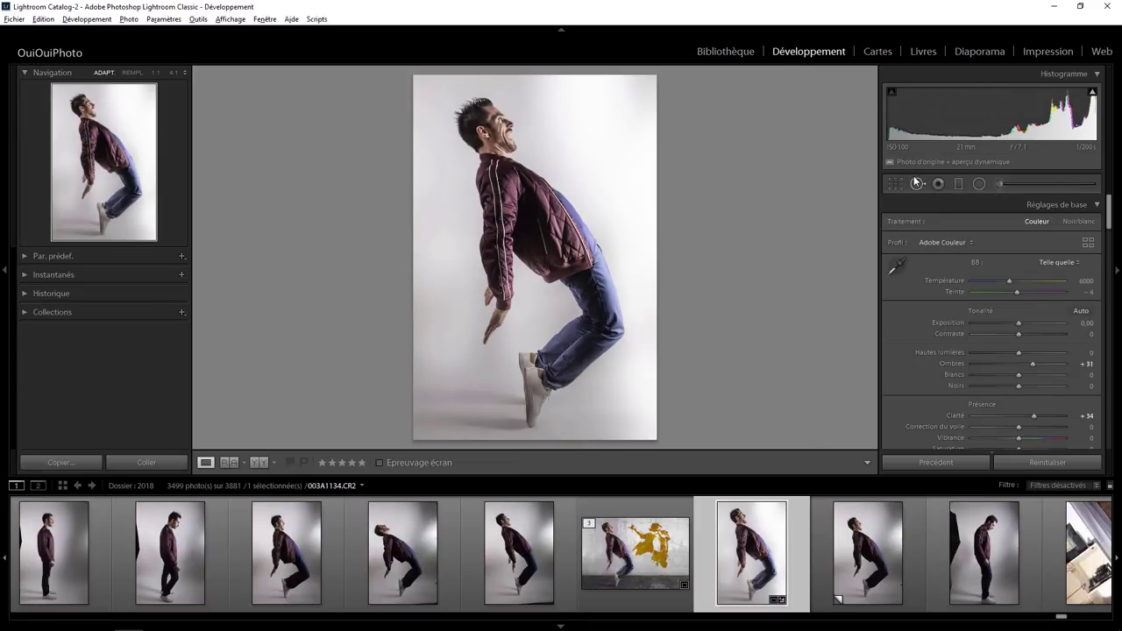
Review the floor spot removals on the original, then switch to the unedited Copie 1.
left_click(918, 184)
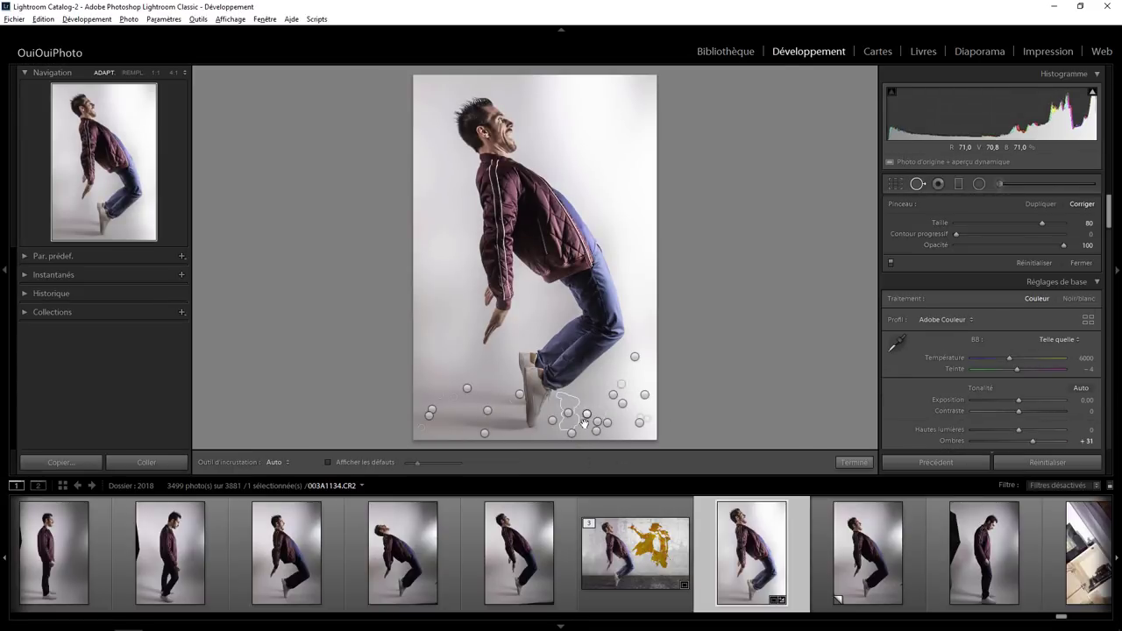
left_click(853, 463)
key("Right")
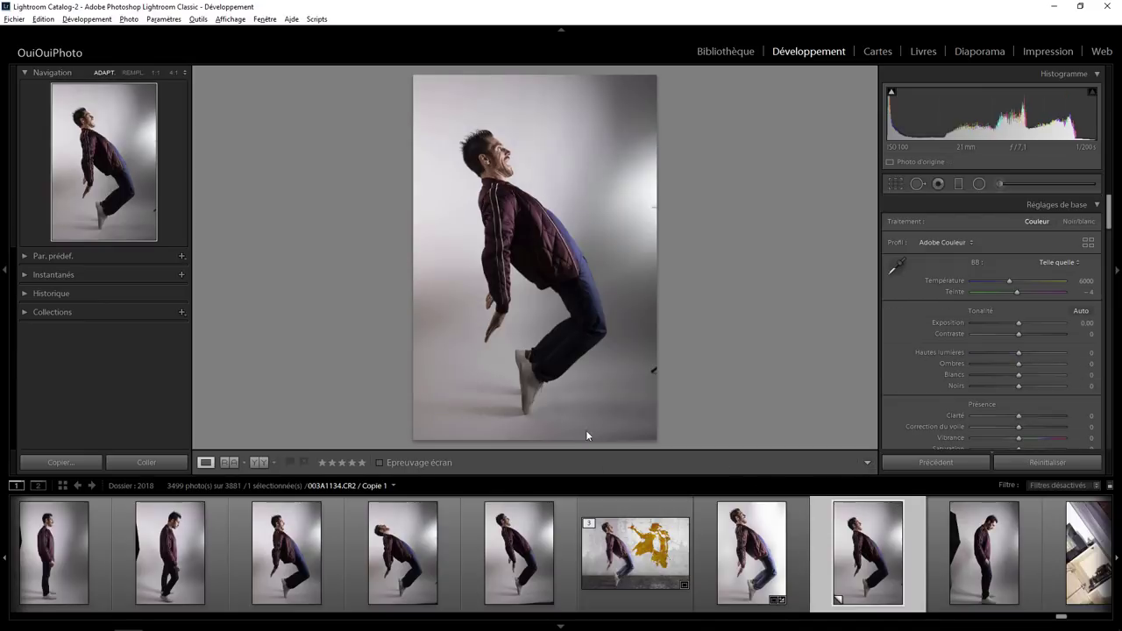
Inspect the shoe and surrounding floor of Copie 1 at 1:1 zoom, then zoom back out.
left_click(580, 414)
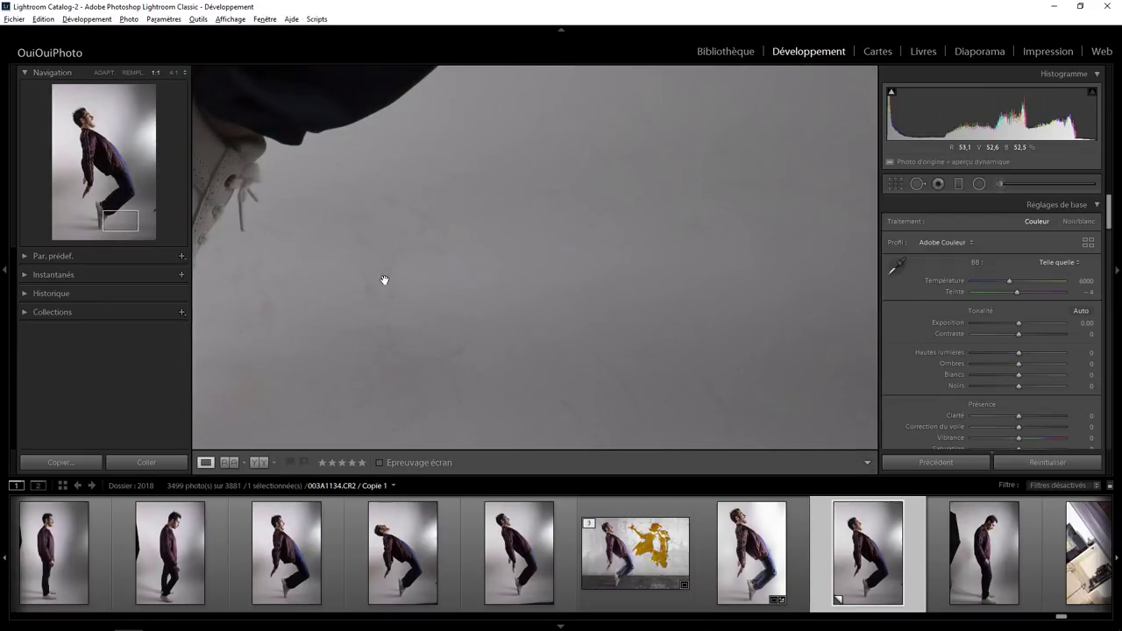
left_click_drag(385, 280, 459, 269)
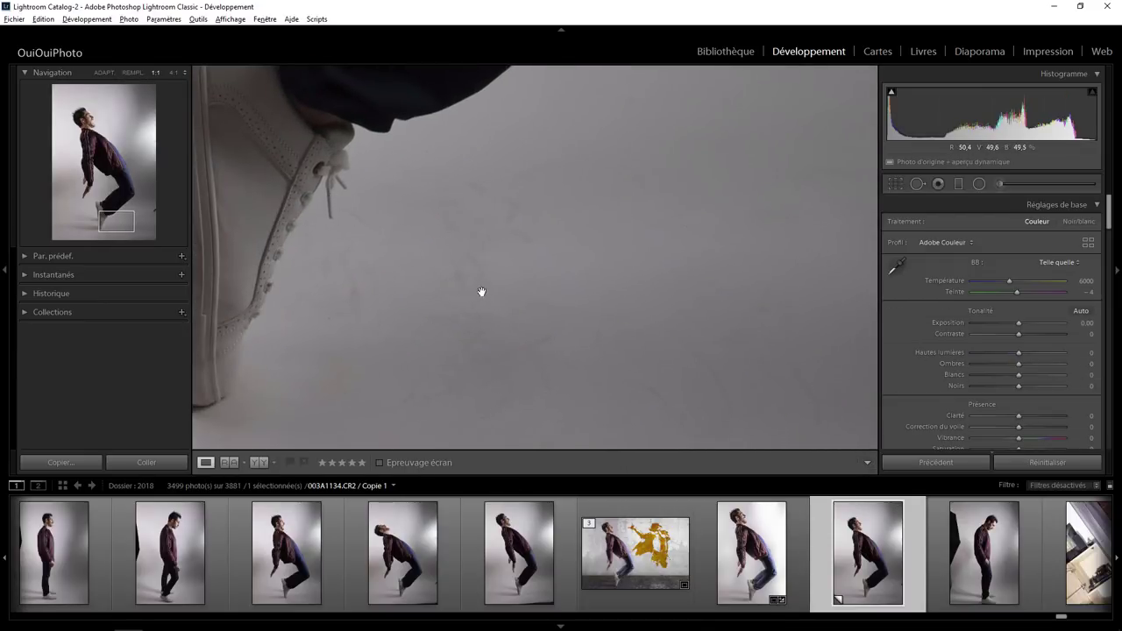
left_click_drag(618, 376, 456, 281)
left_click(506, 334)
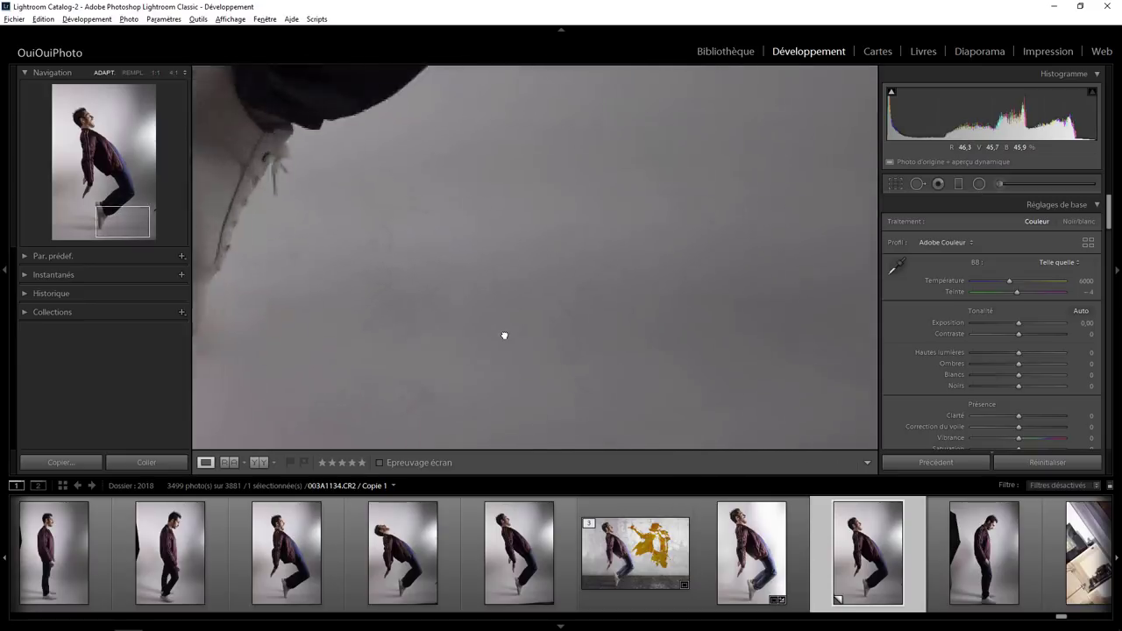
left_click(561, 394)
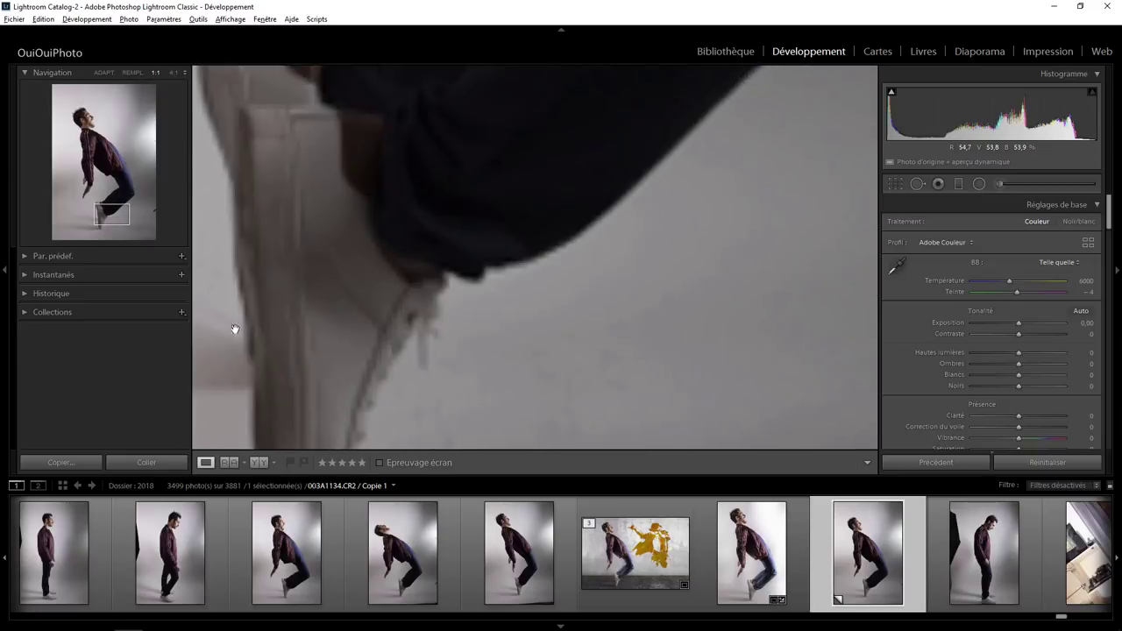
left_click(571, 359)
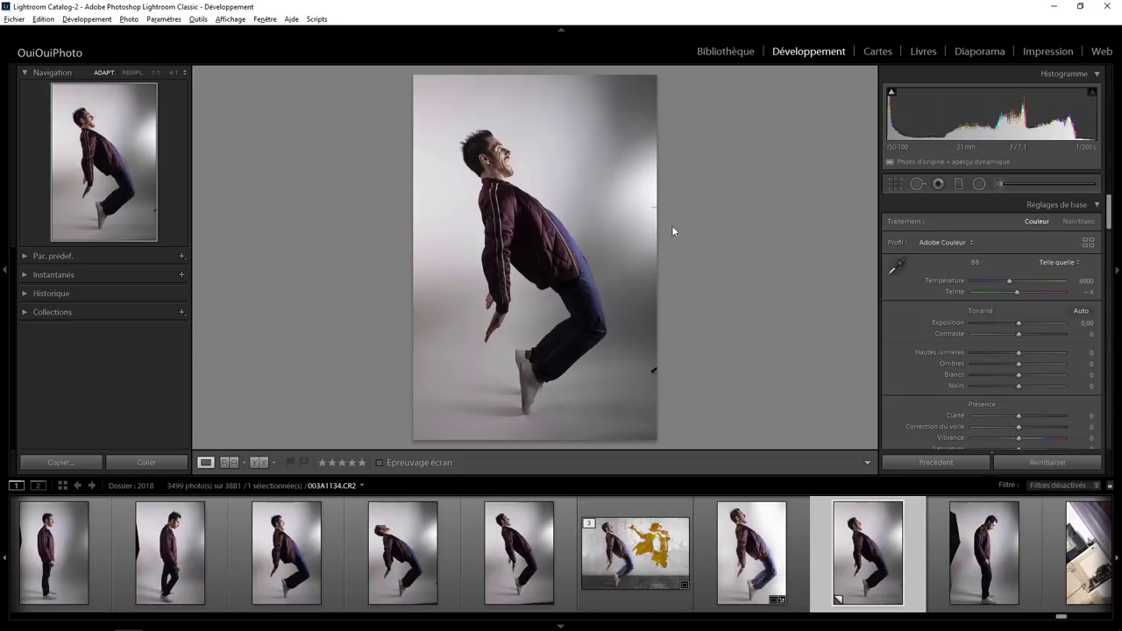
Back on the edited original, inspect and reposition the graduated filter's coverage.
key("Left")
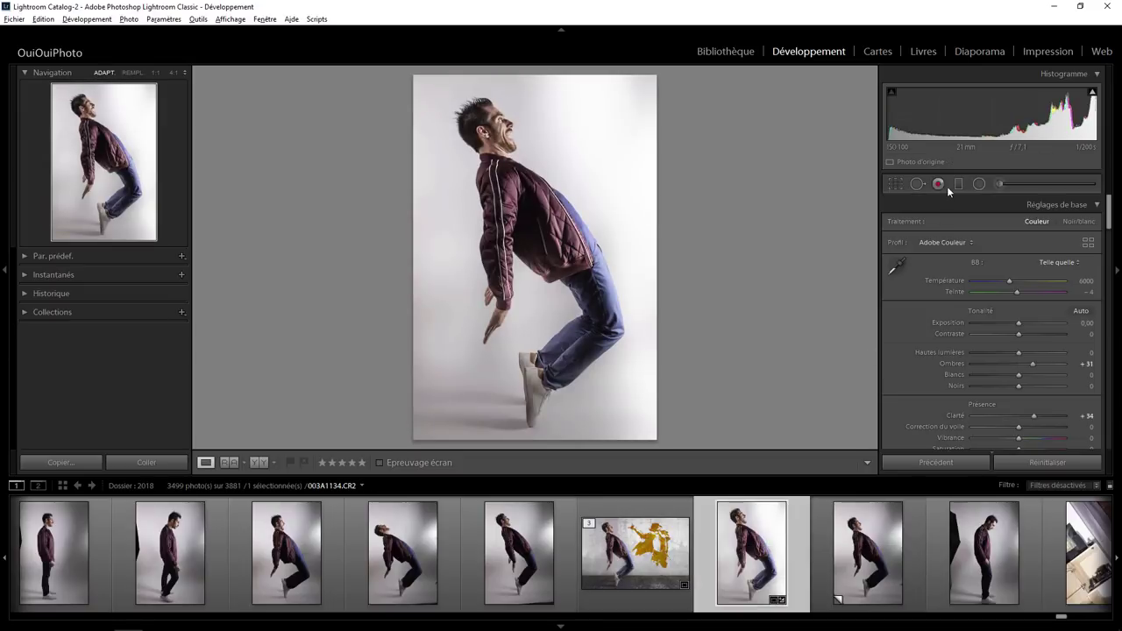
left_click(956, 185)
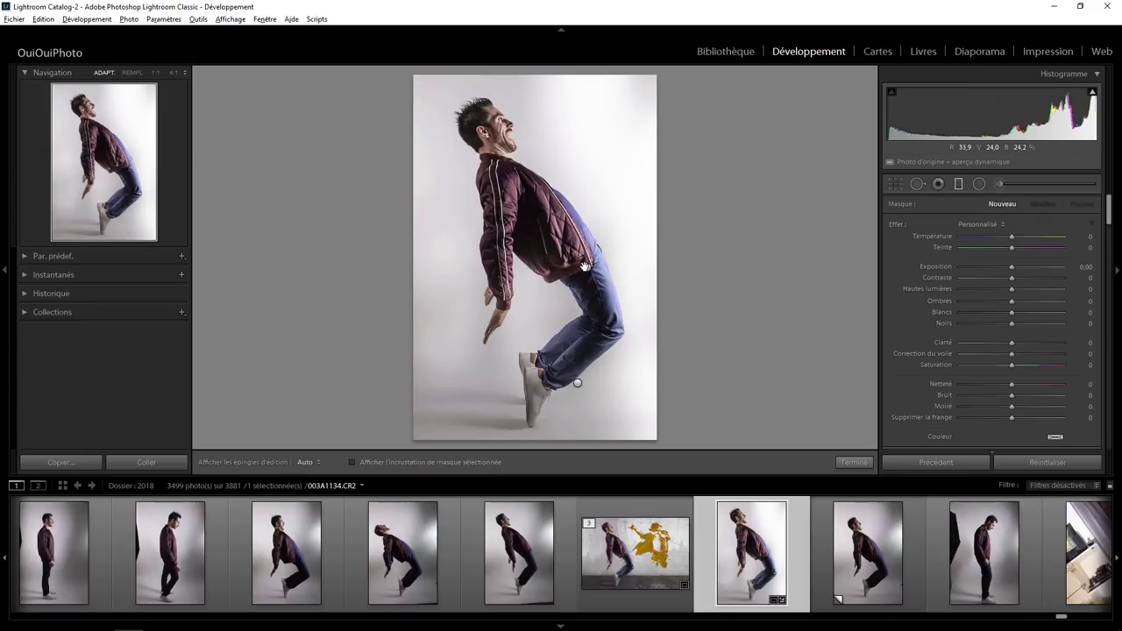
left_click_drag(585, 266, 605, 289)
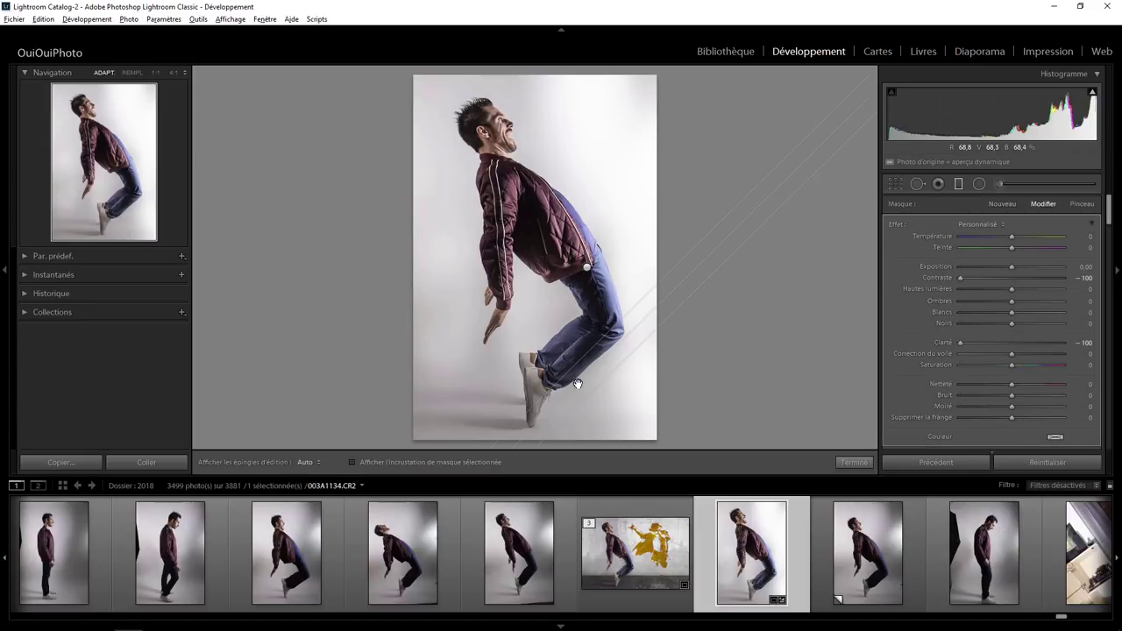
left_click_drag(578, 384, 582, 408)
Inspect the radial filters on the legs, right edge and floor, then move to the composite PSD.
left_click(979, 183)
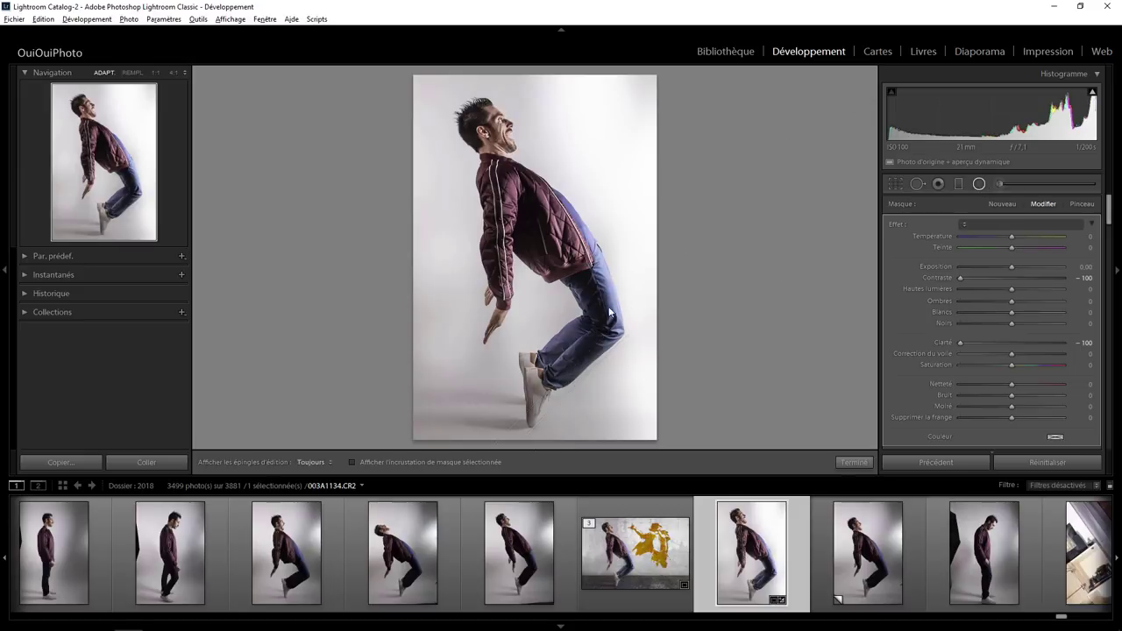
left_click(539, 314)
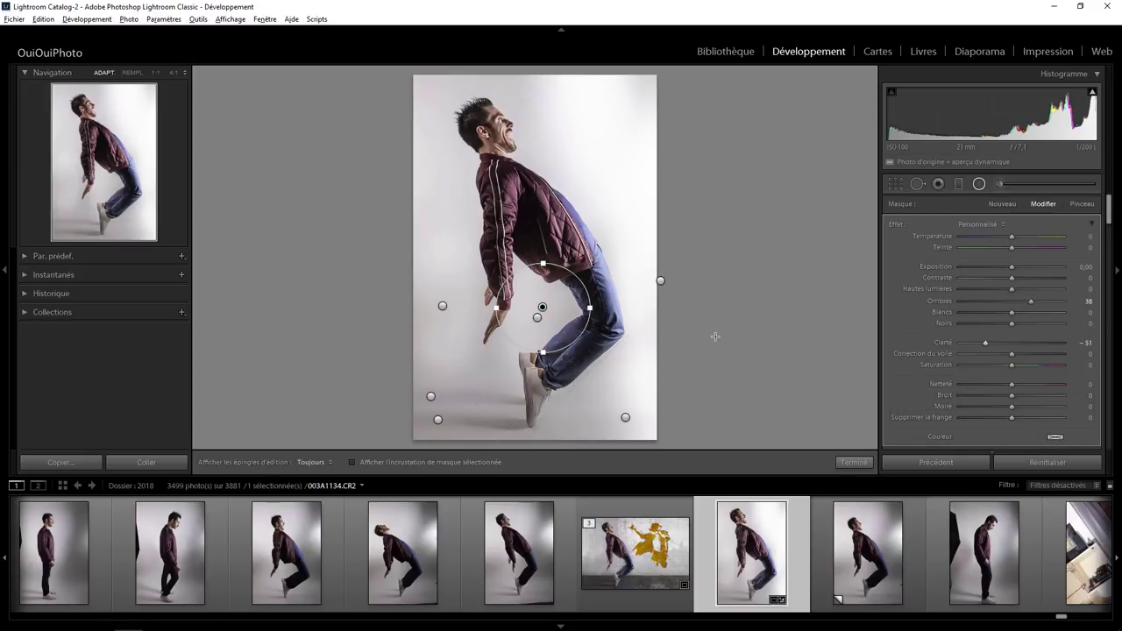
left_click(660, 280)
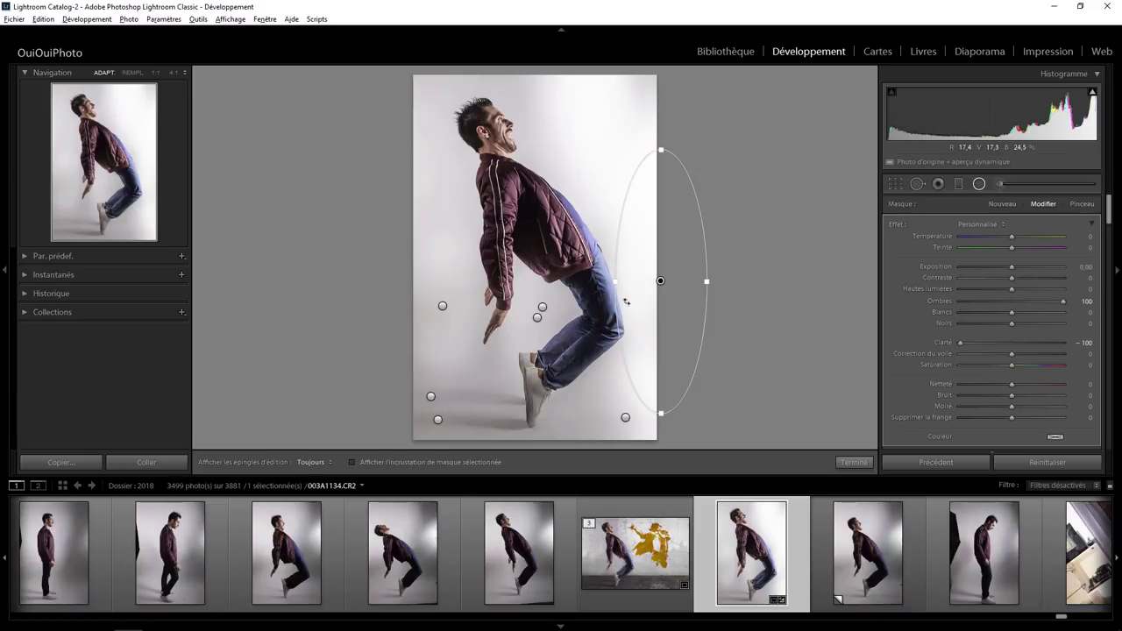
left_click(430, 396)
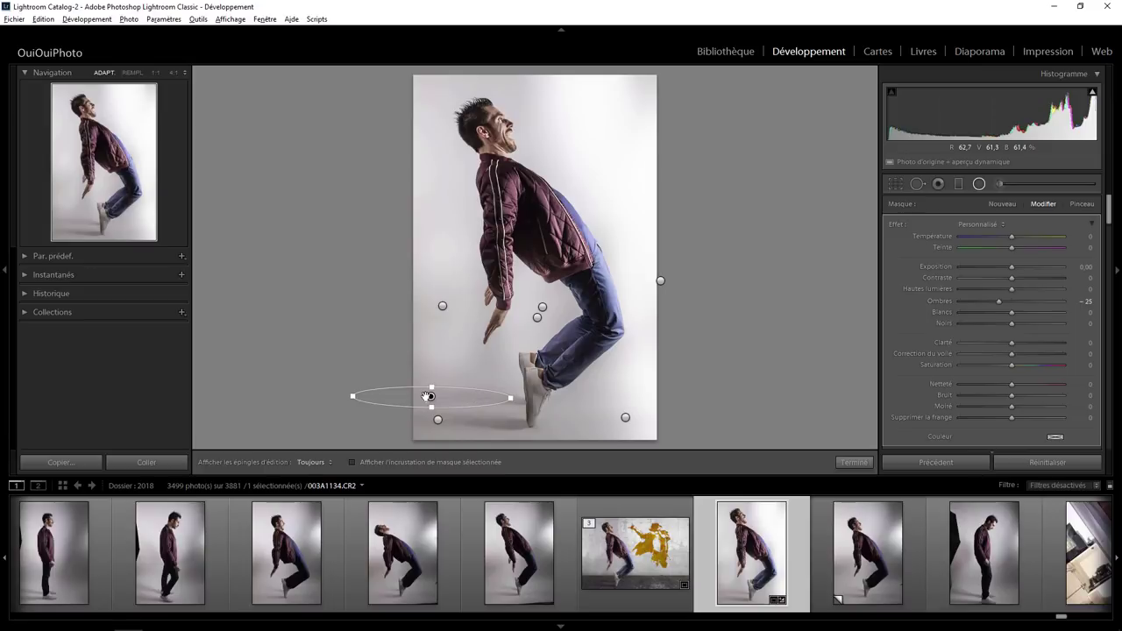
left_click(437, 419)
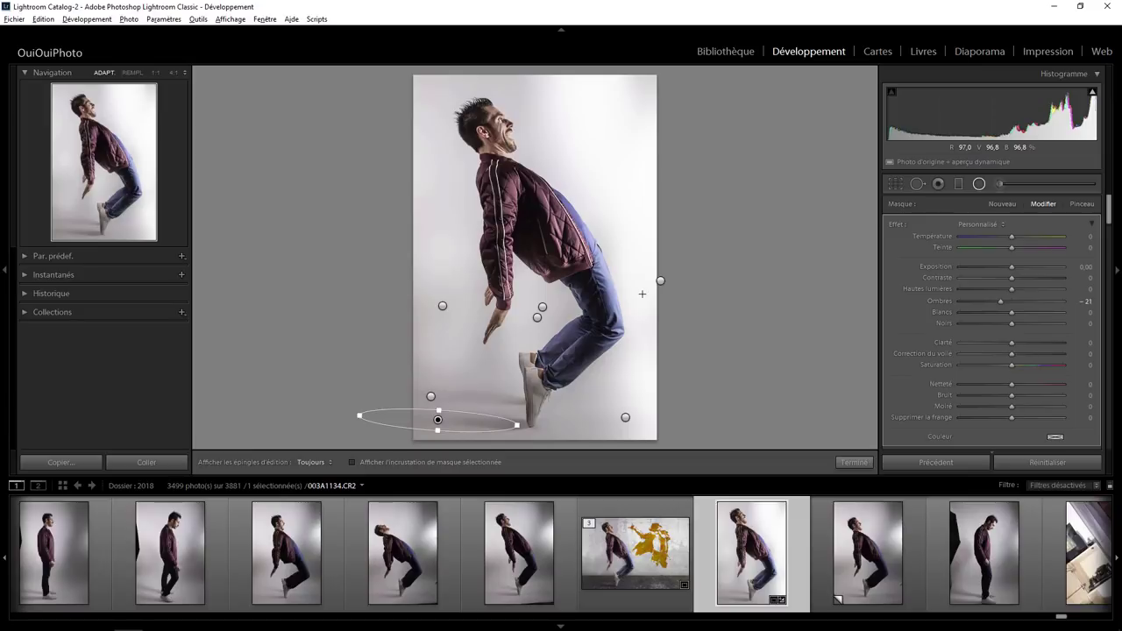
key("Left")
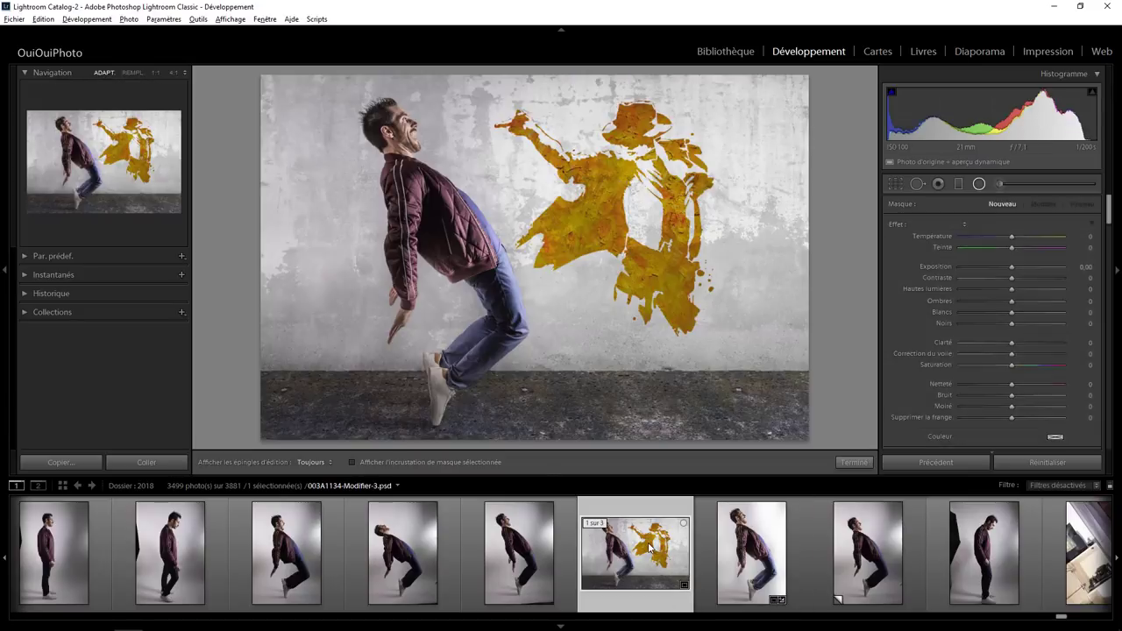
Return to the Library and review the composite's details panel.
left_click(739, 51)
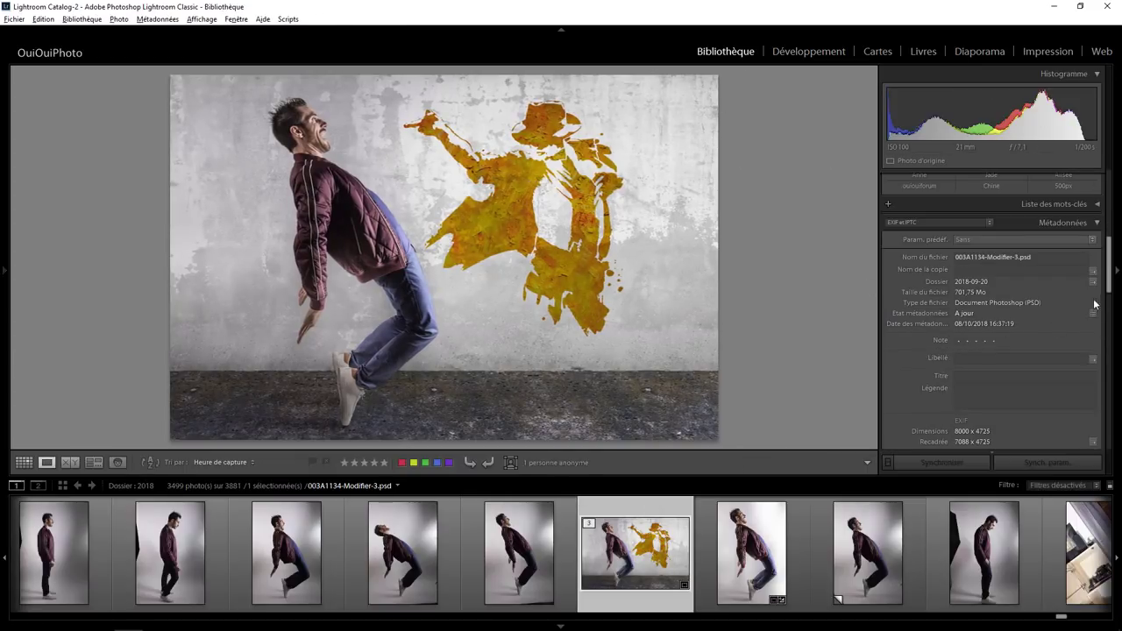
scroll(1111, 275, "down", 3)
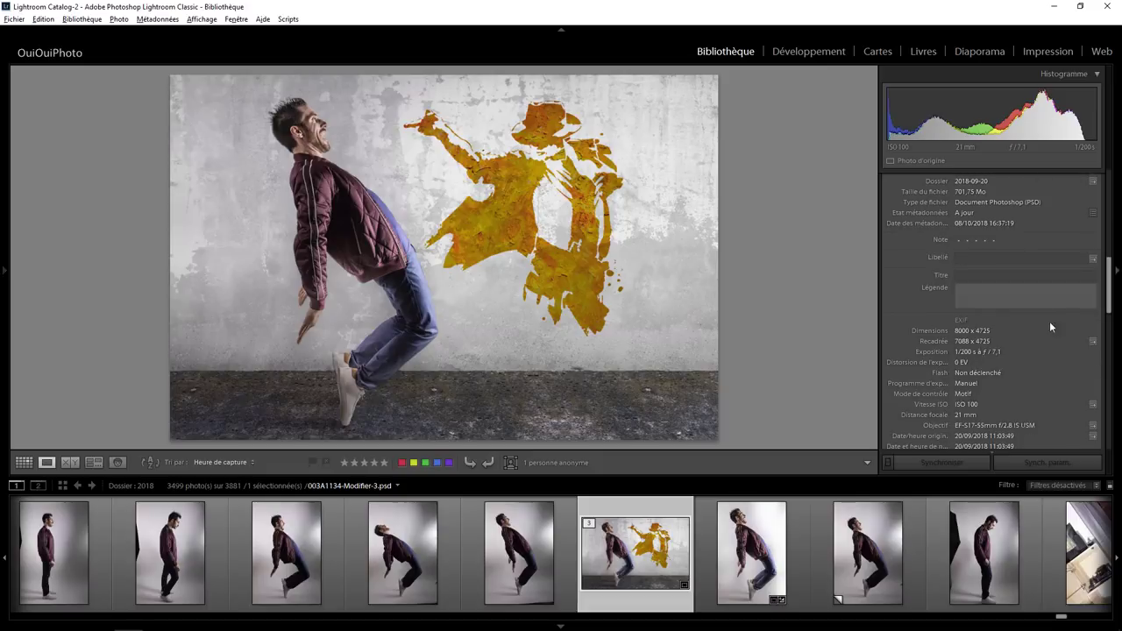
left_click(1116, 306)
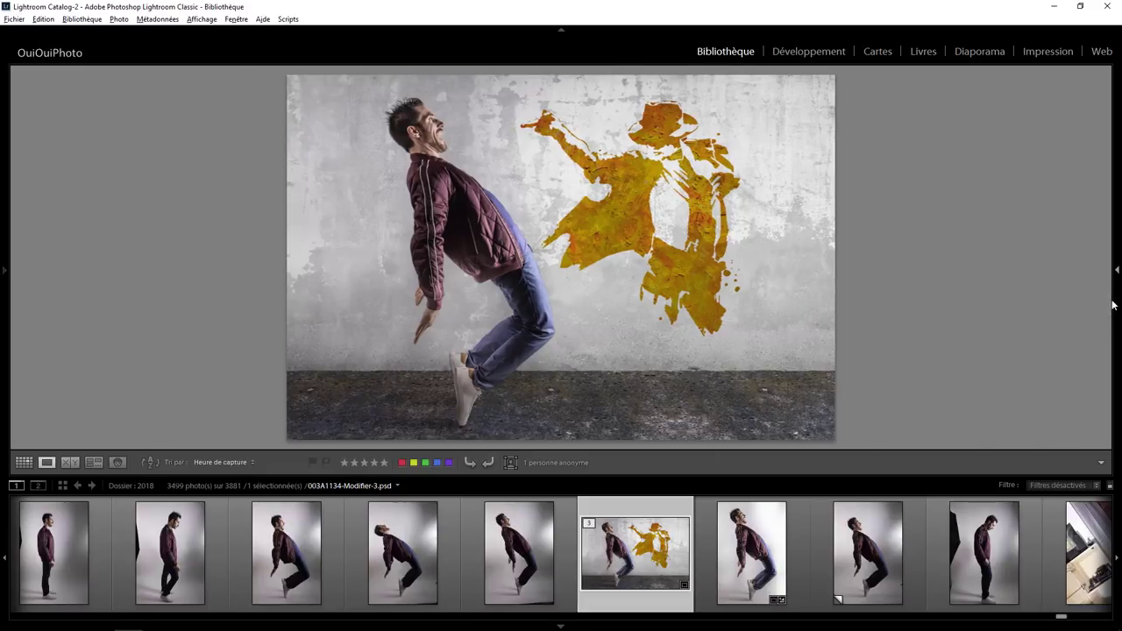
left_click(1117, 272)
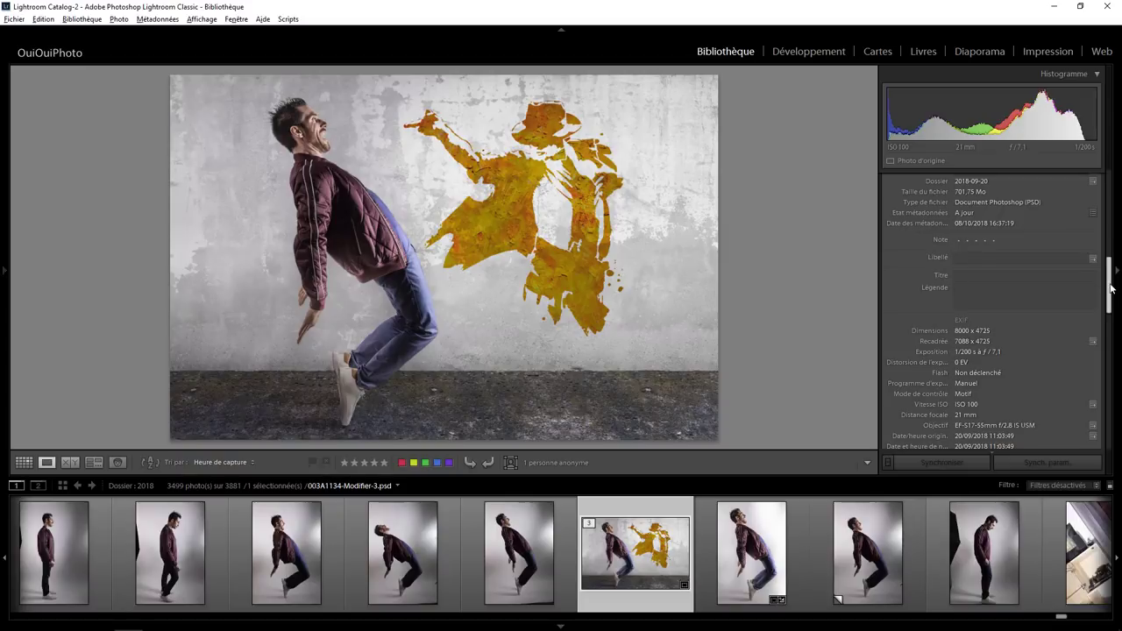
mouse_move(1111, 288)
left_mouse_down()
mouse_move(1104, 364)
mouse_move(1107, 252)
left_mouse_up()
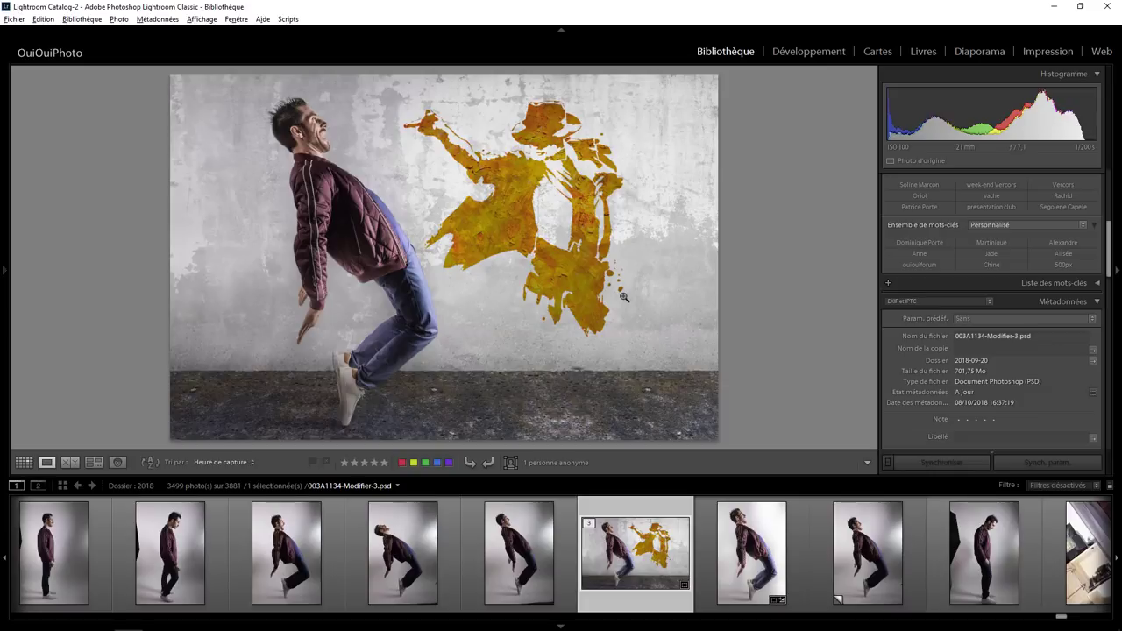
Edit the original 003A1134-Modifier-3.psd in Adobe Photoshop CC 2015.5.
right_click(505, 236)
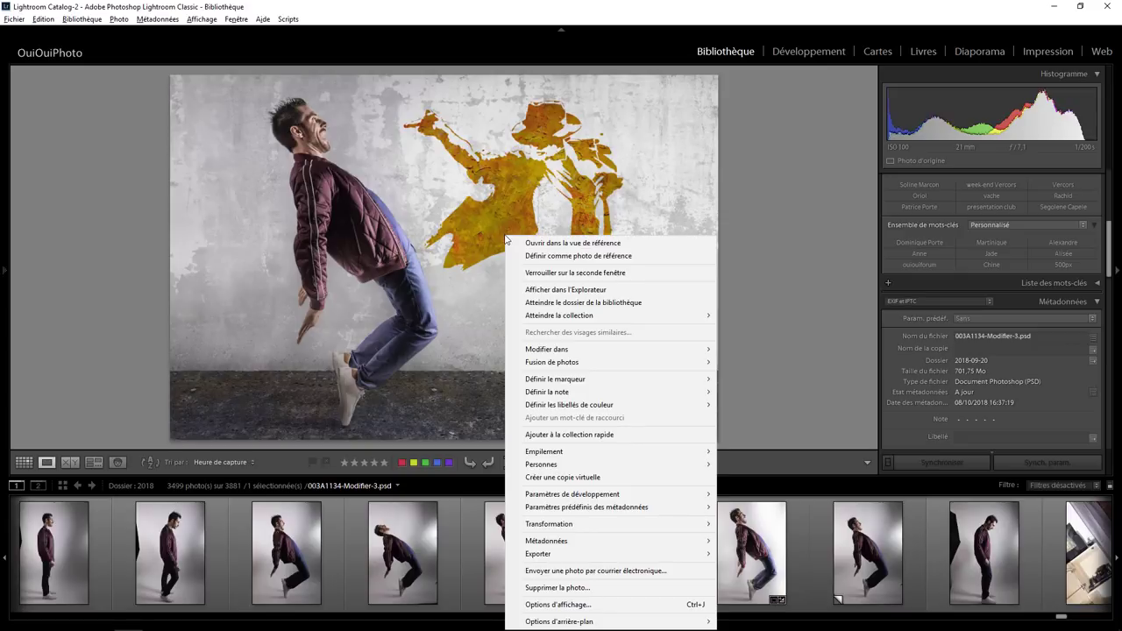
mouse_move(546, 349)
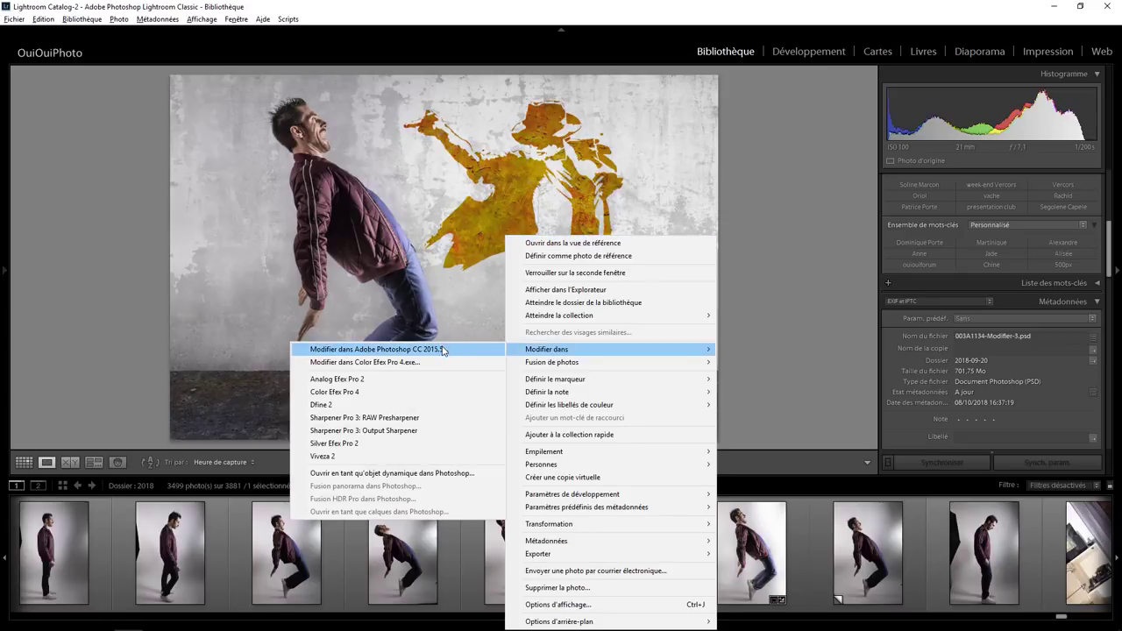
left_click(445, 350)
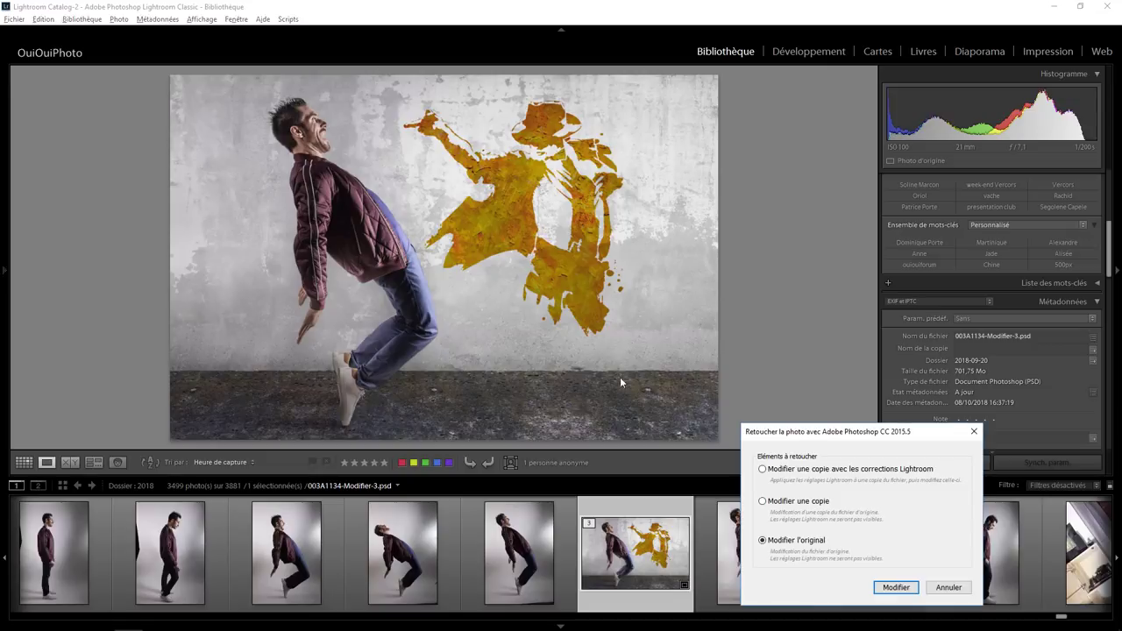
left_click(895, 587)
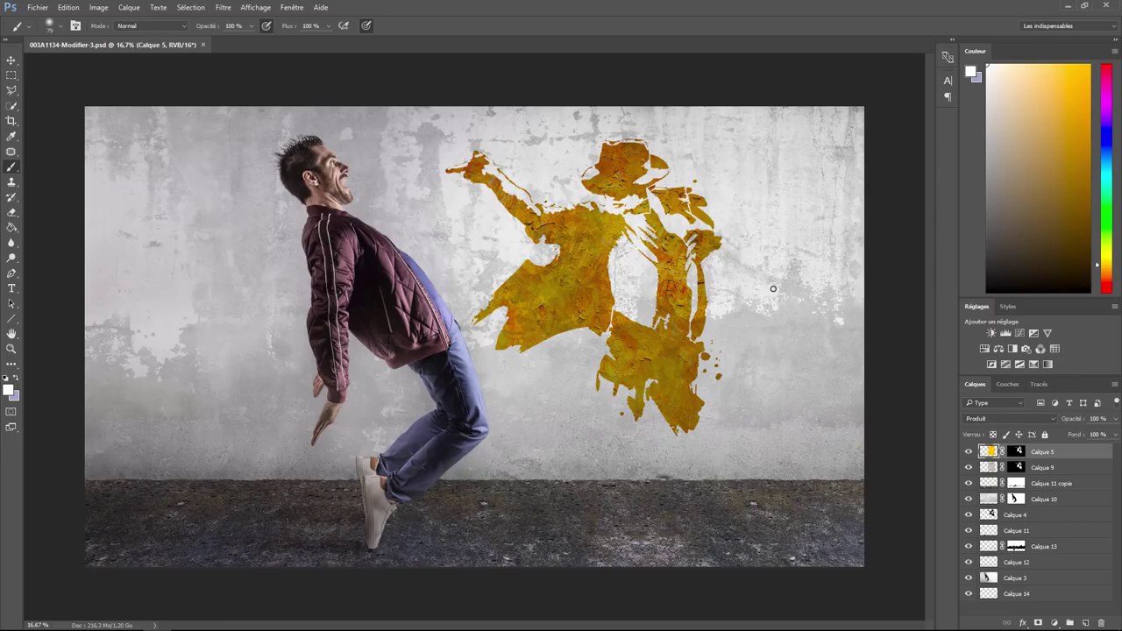
Select Calque 3 and hide all other layers, leaving only the man on white.
left_click(1017, 580)
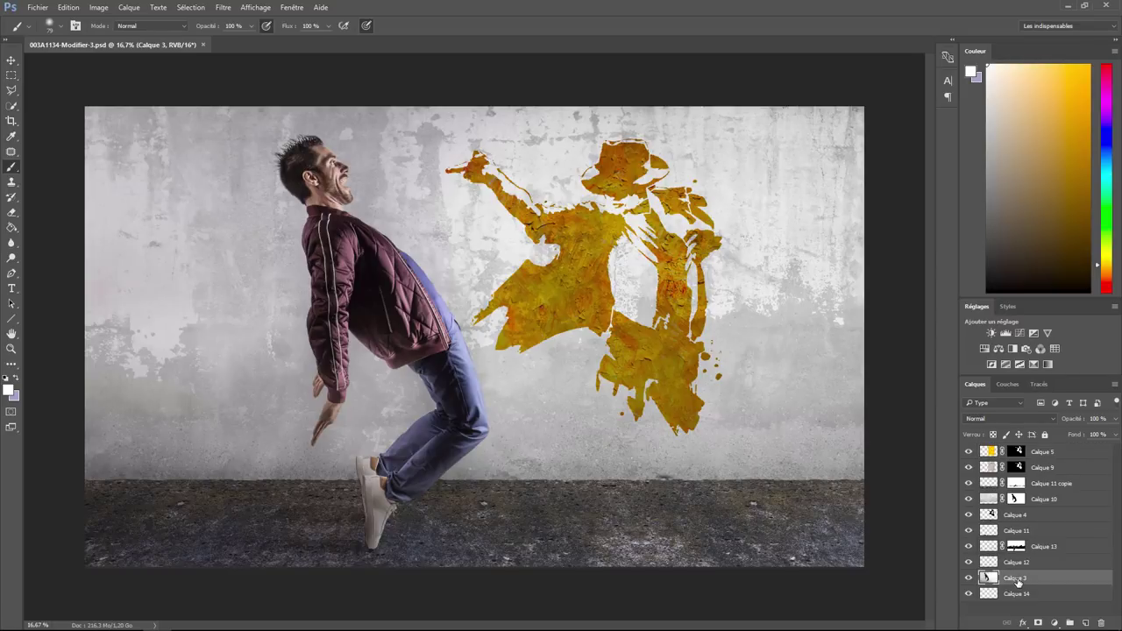
right_click(1018, 581)
left_click(1018, 578)
right_click(969, 580)
left_click(964, 461)
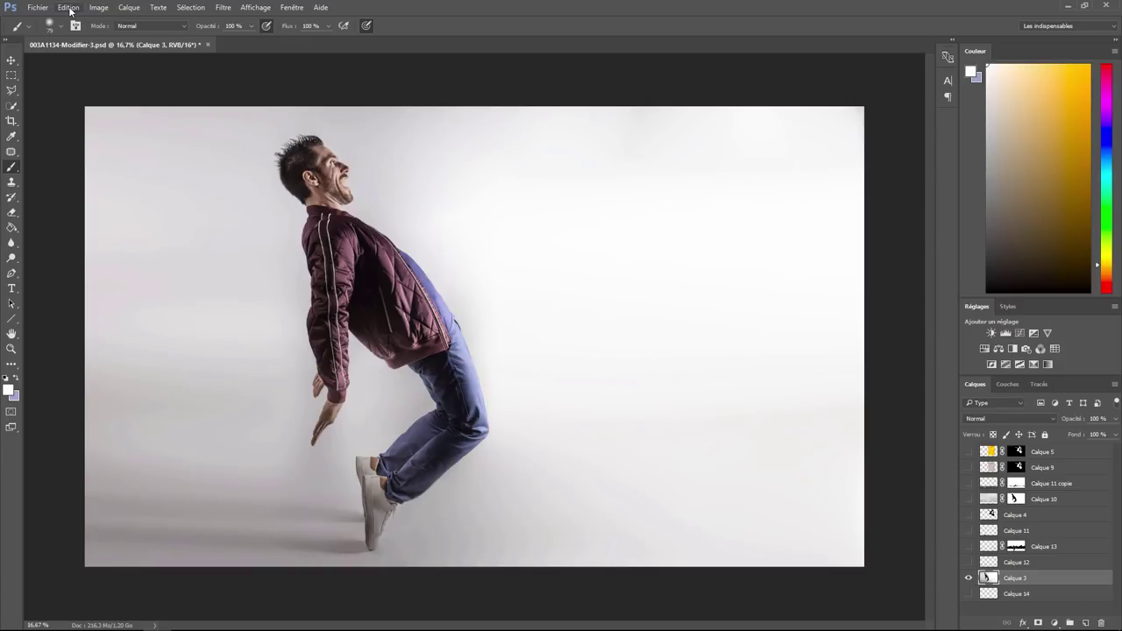
left_click(98, 7)
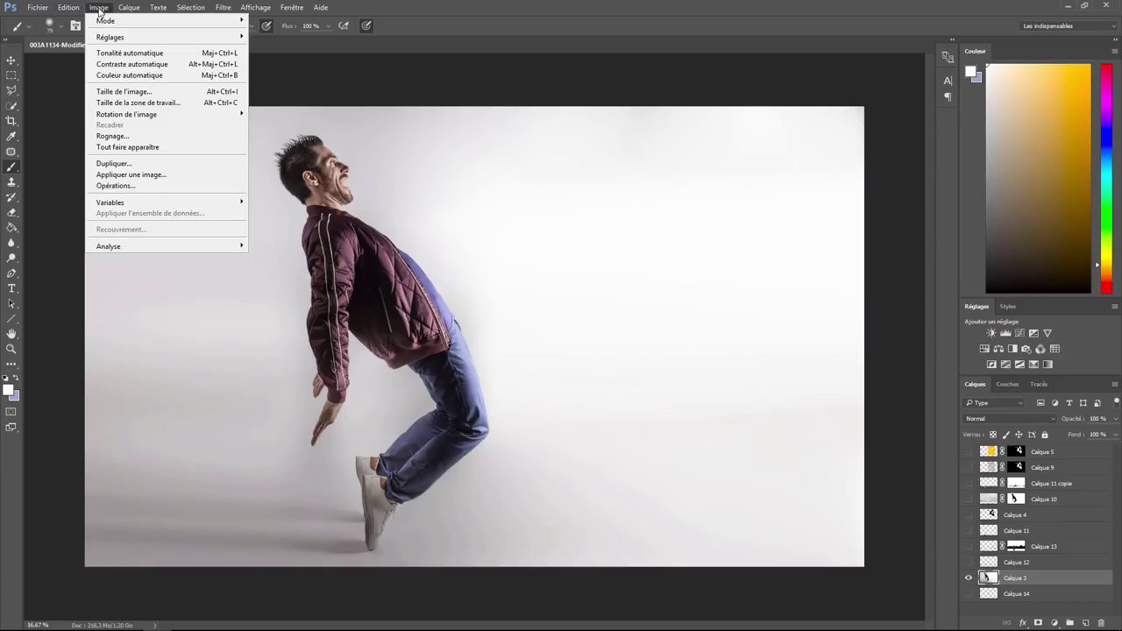
left_click(131, 102)
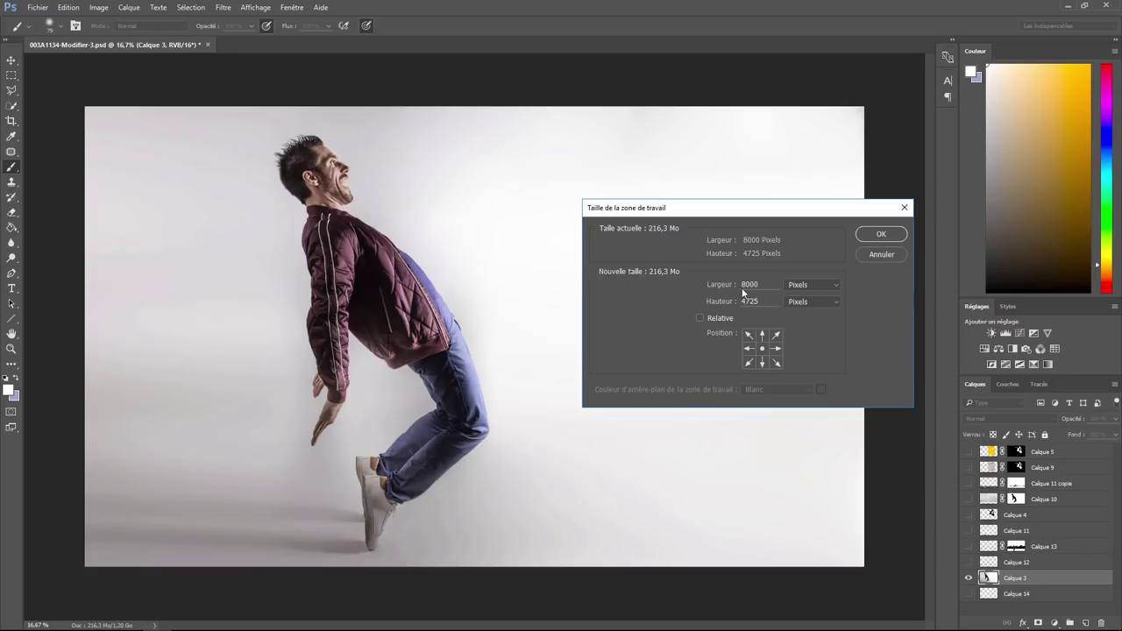
left_click(879, 253)
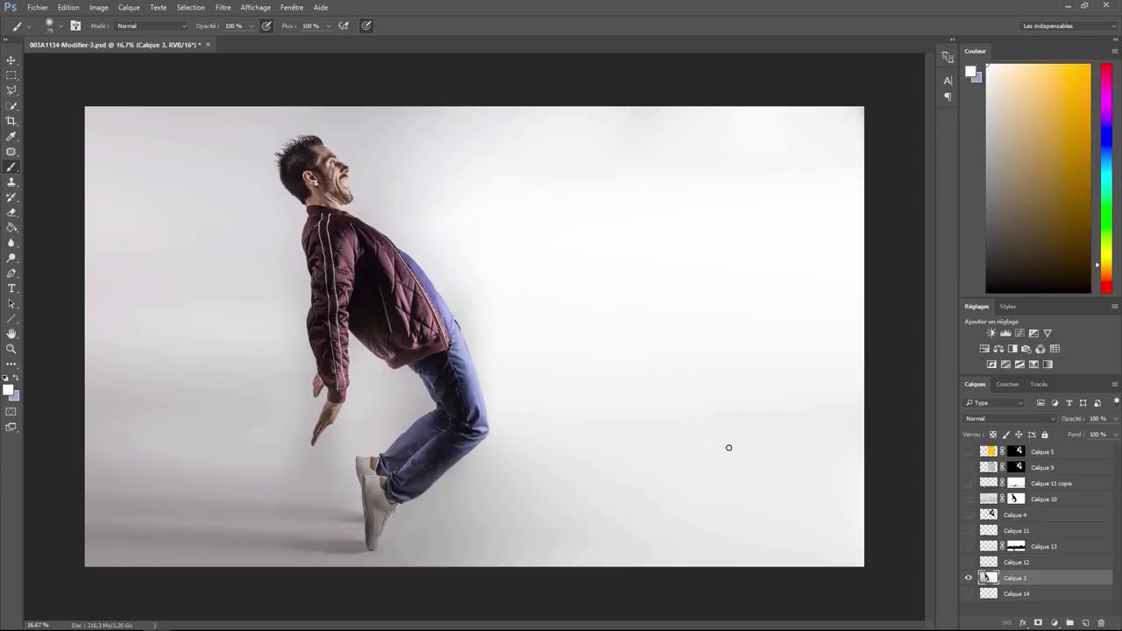
left_click(969, 499)
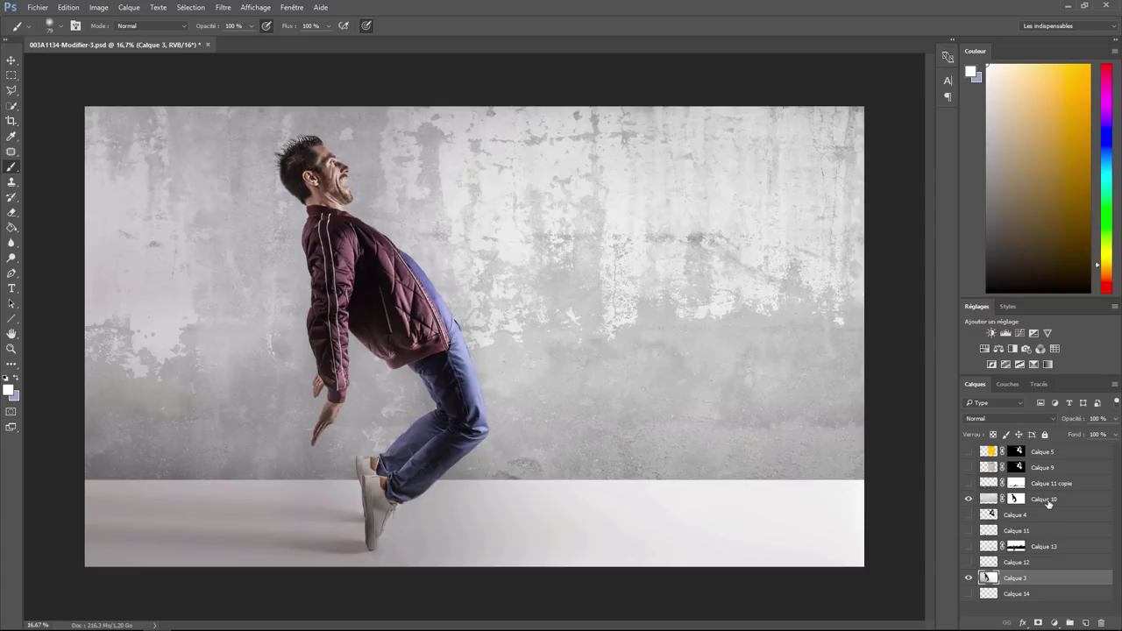
left_click(1048, 501)
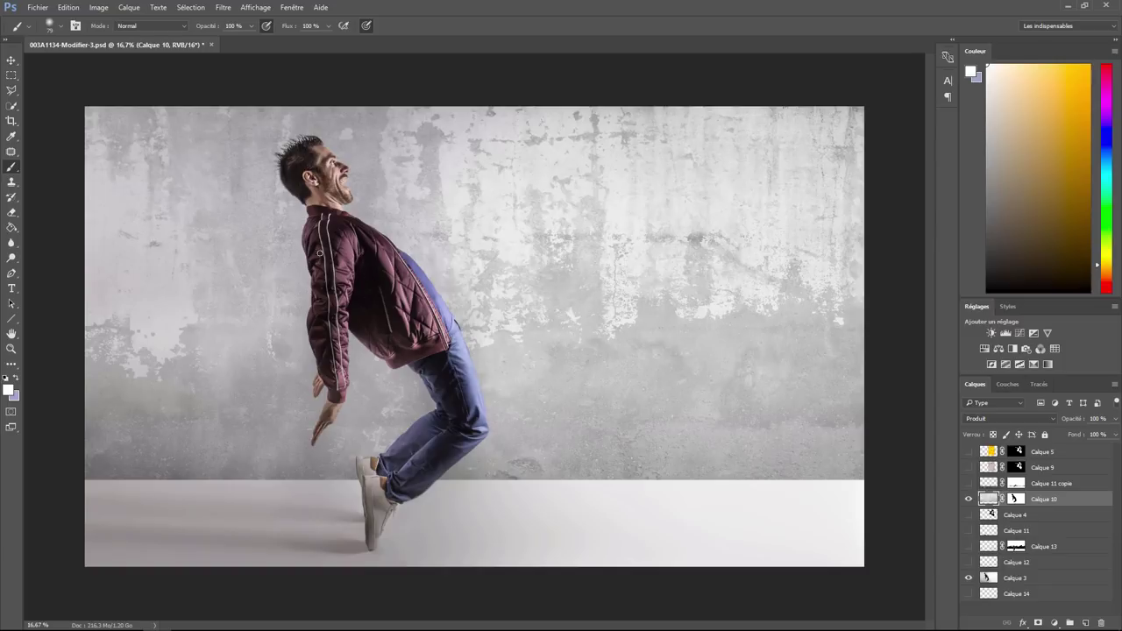
left_click(1017, 498)
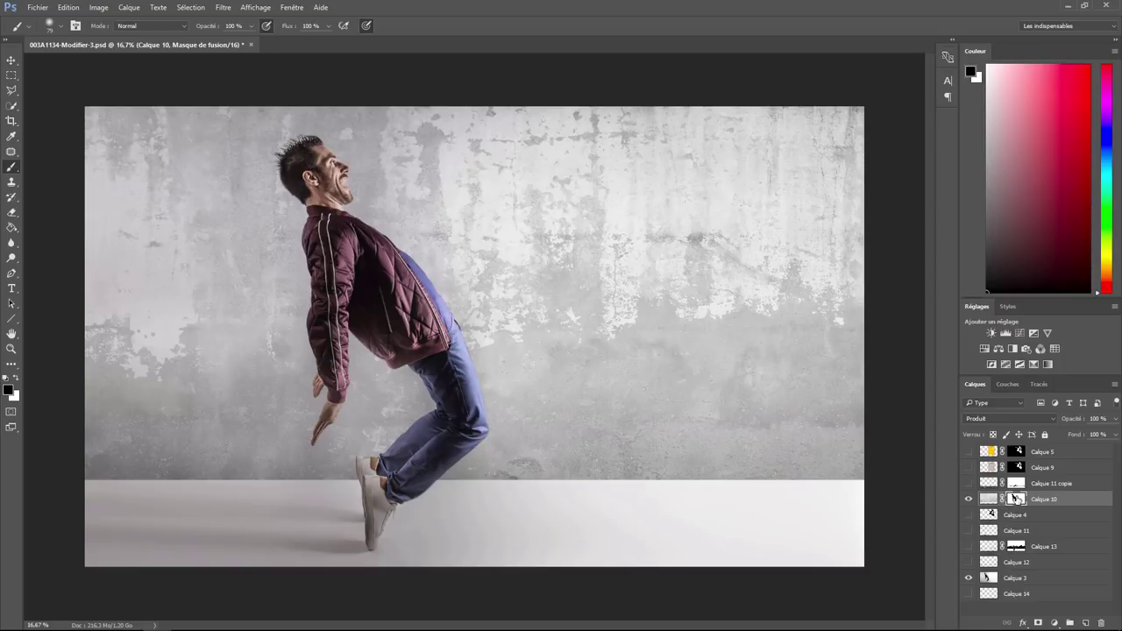
left_click(1017, 579)
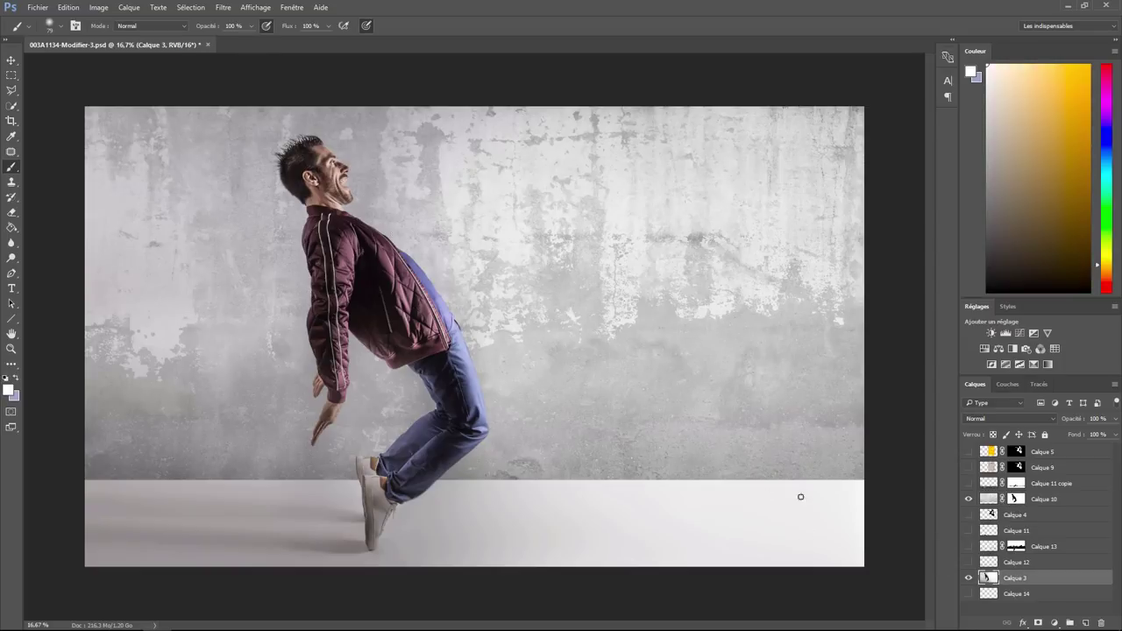
left_click(968, 500)
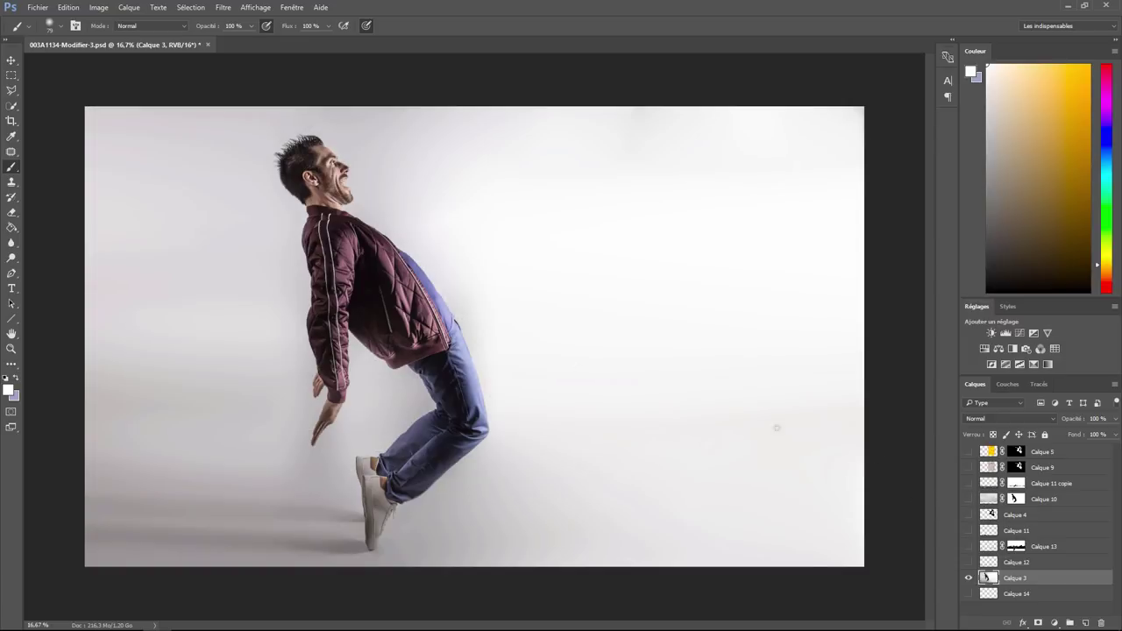
left_click(12, 107)
Quick-select the white background around the man, then show Calque 10 and Calque 11 copie.
left_click(79, 110)
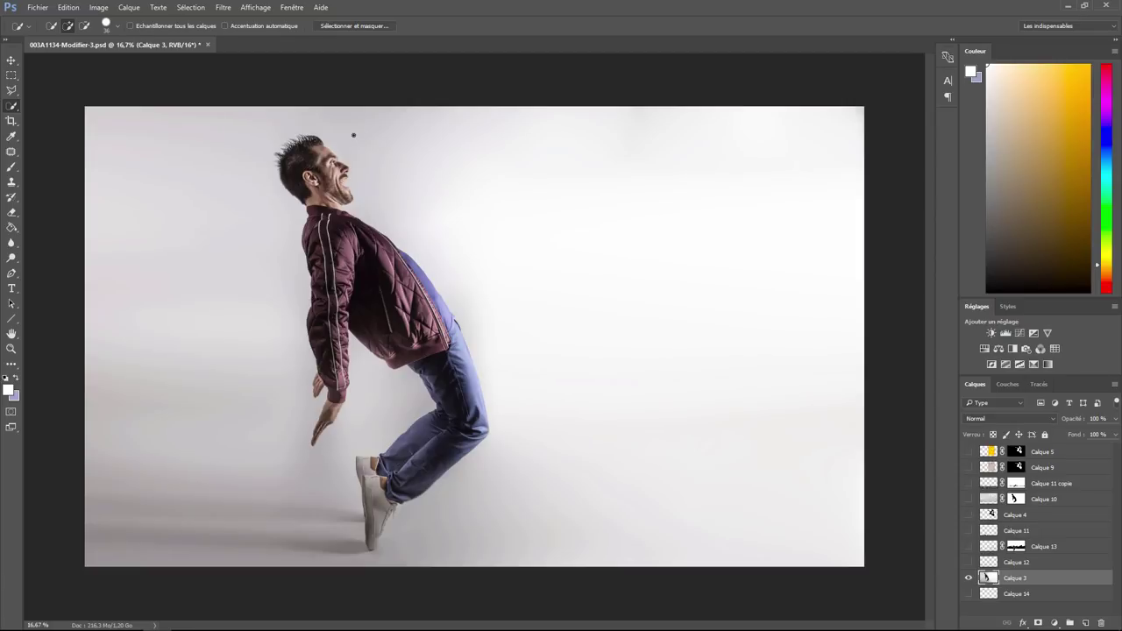
left_click_drag(396, 193, 580, 419)
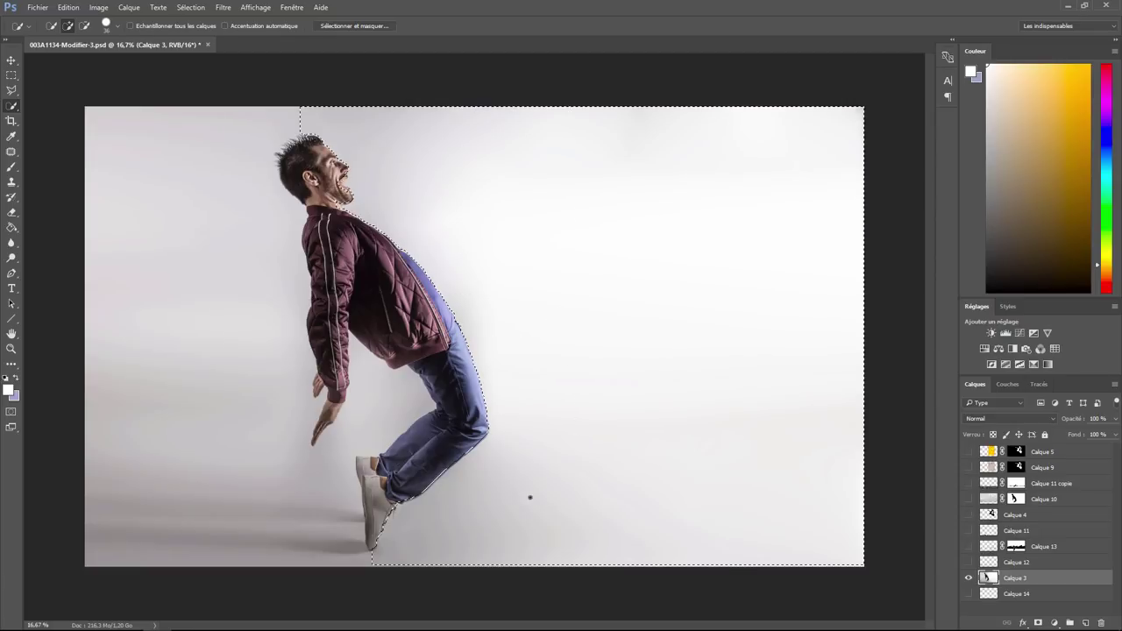
mouse_move(289, 113)
left_mouse_down()
mouse_move(225, 178)
mouse_move(261, 309)
left_mouse_up()
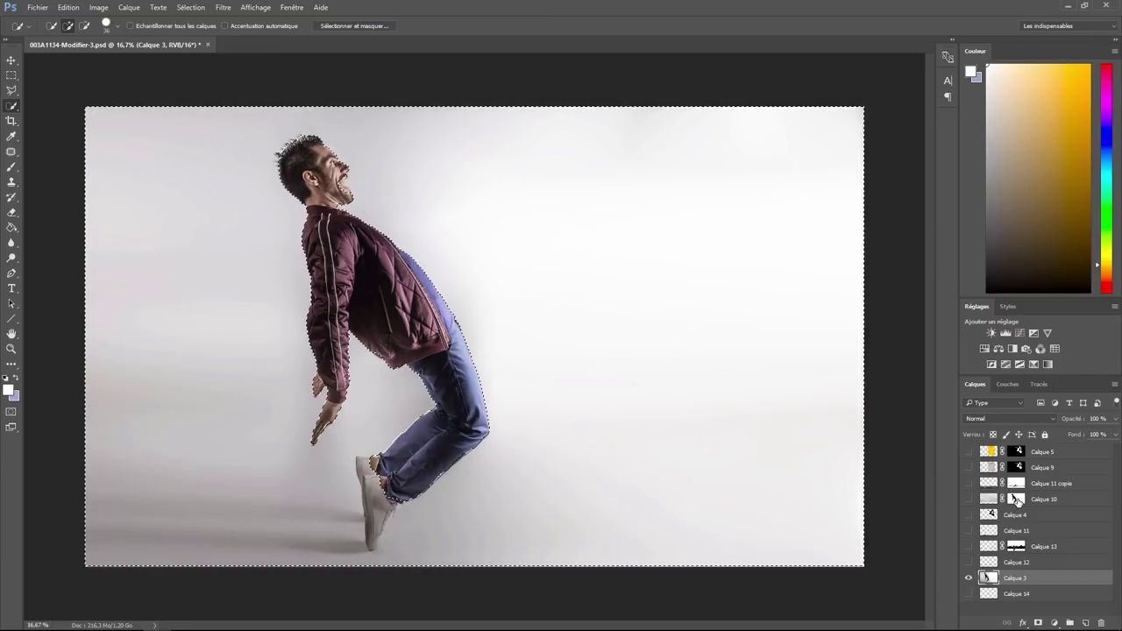
left_click(968, 500)
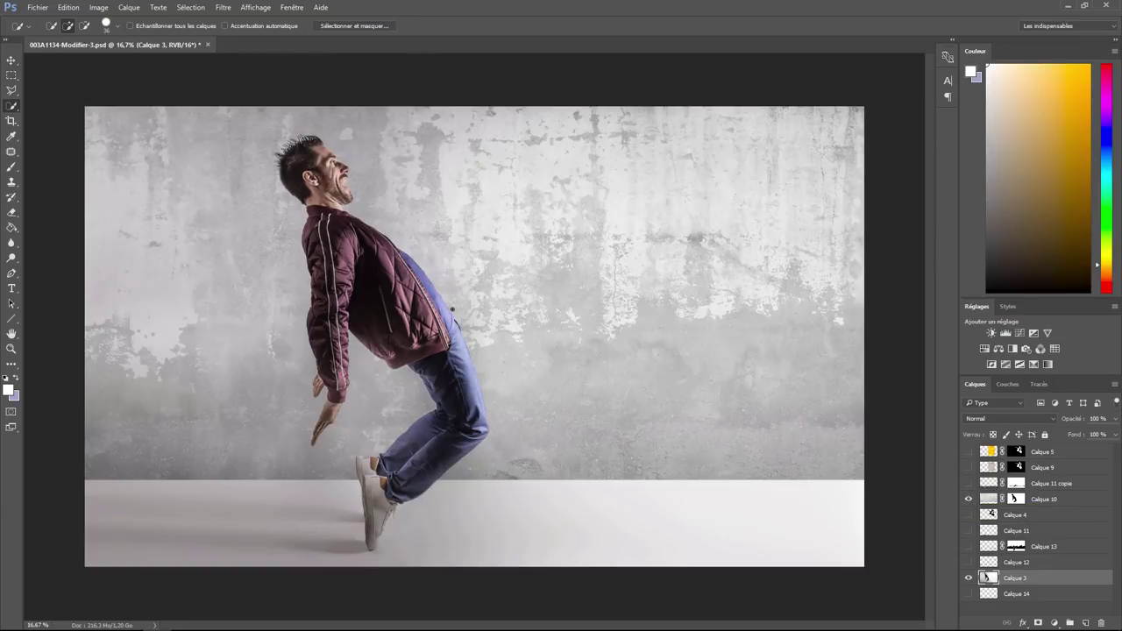
left_click(968, 483)
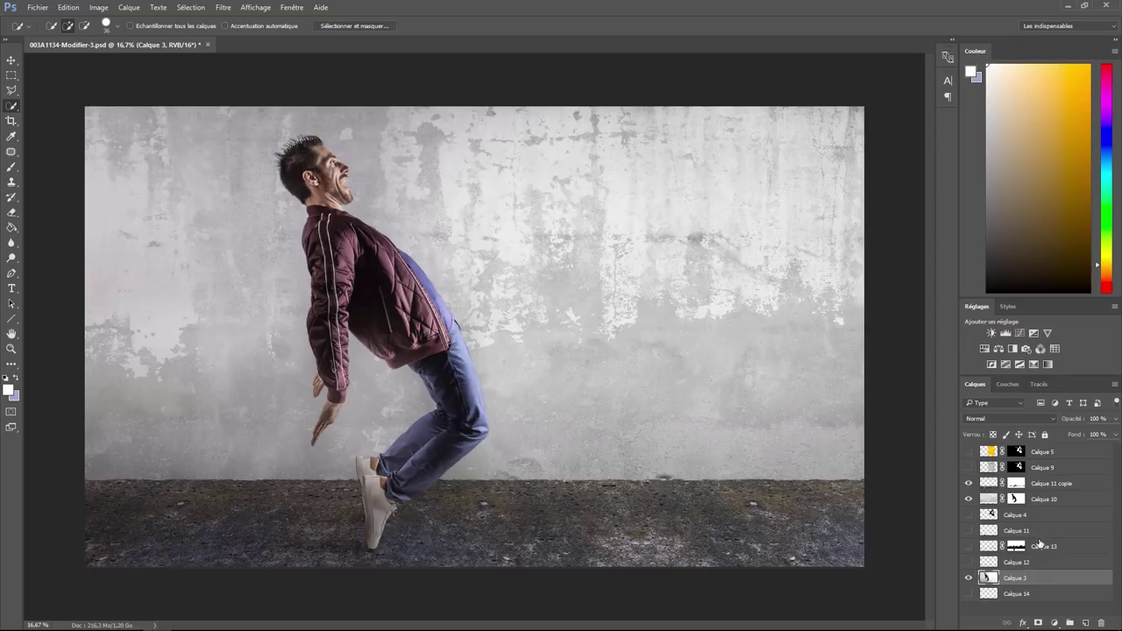
Apply a perspective transform to Calque 11 copie, pulling its top corners inward.
left_click(1039, 485)
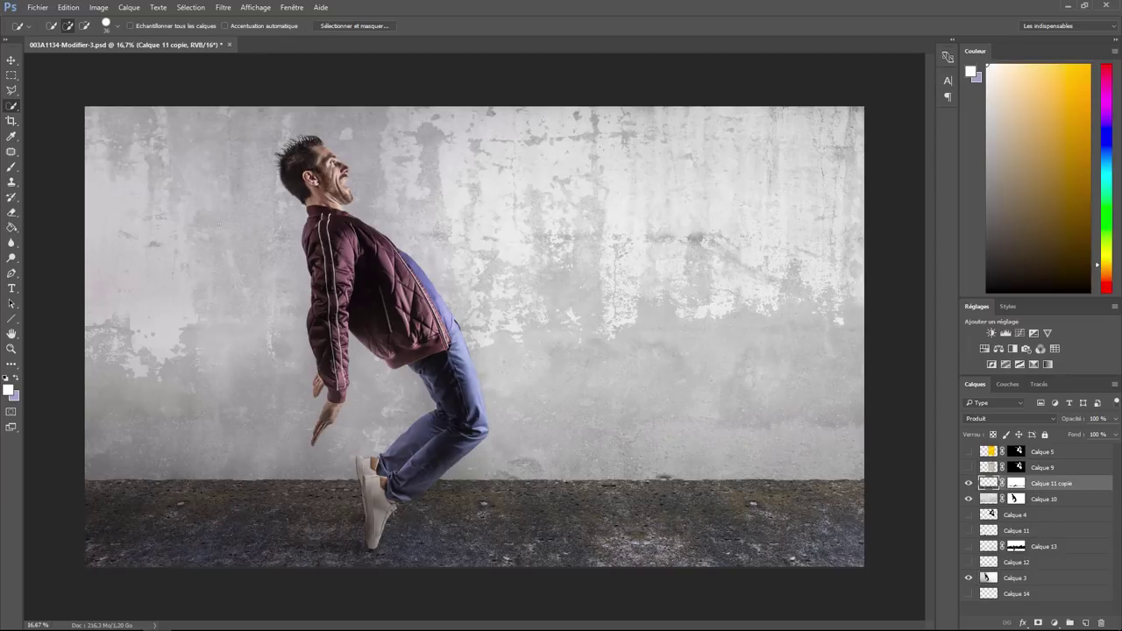
left_click(73, 8)
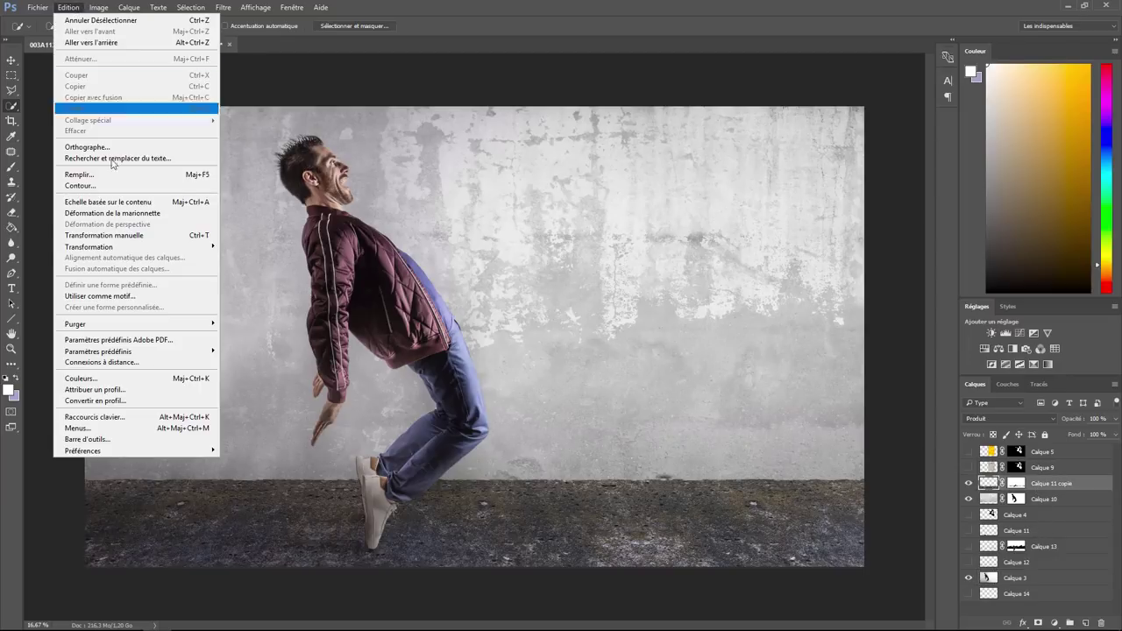
mouse_move(89, 246)
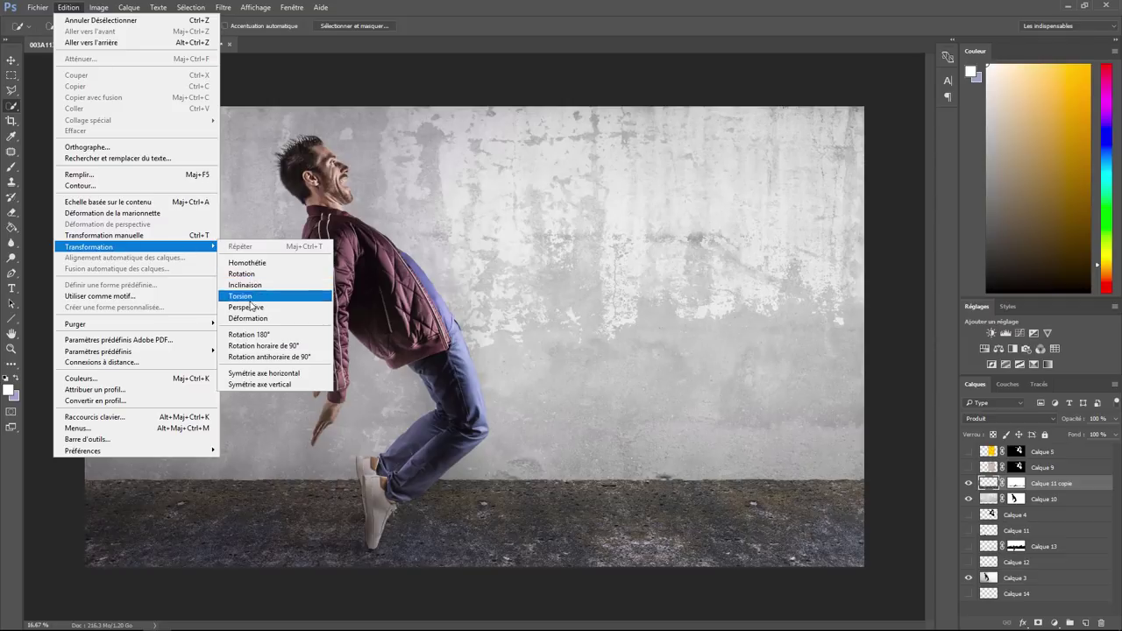
left_click(249, 308)
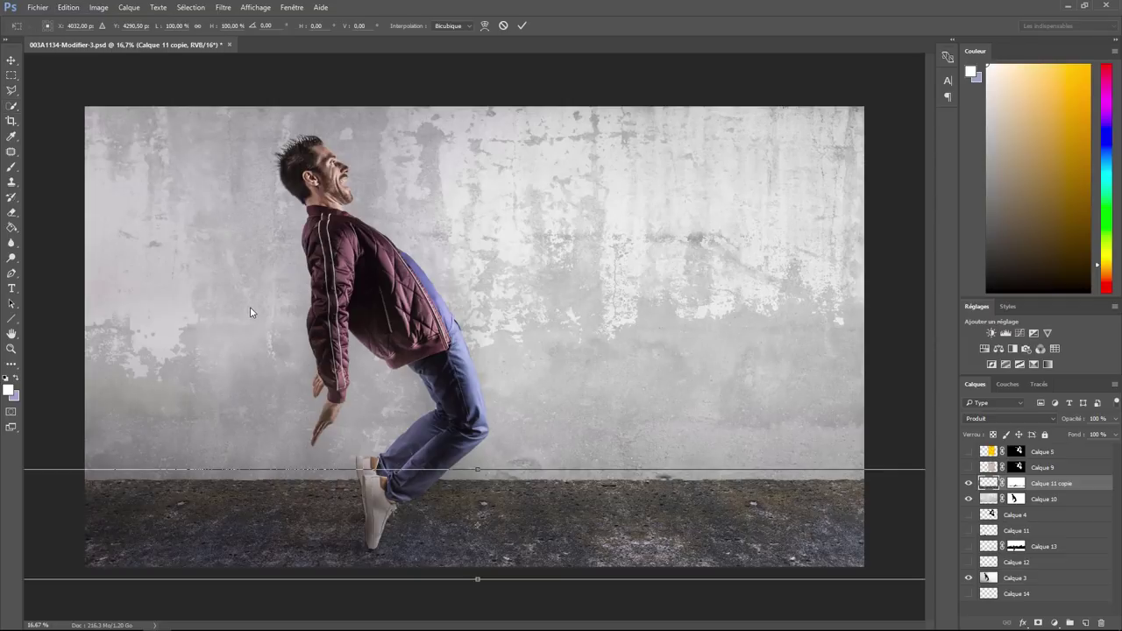
key("ctrl+0")
key("ctrl+minus")
key("ctrl+minus")
key("ctrl+minus")
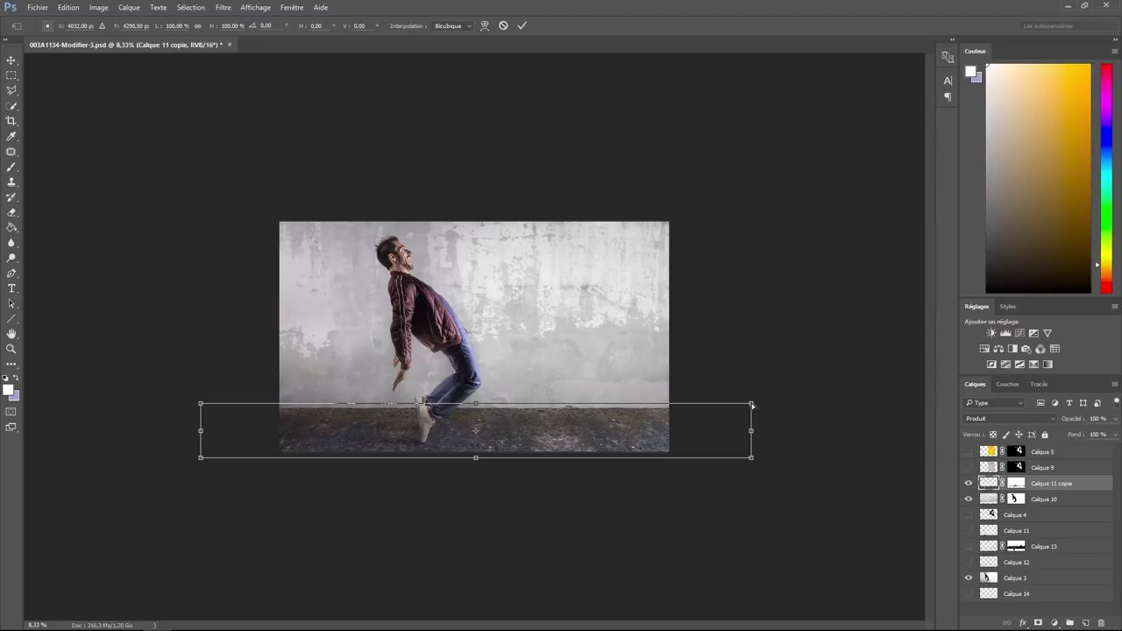
mouse_move(752, 405)
left_mouse_down()
mouse_move(705, 411)
mouse_move(874, 414)
mouse_move(726, 401)
mouse_move(752, 406)
left_mouse_up()
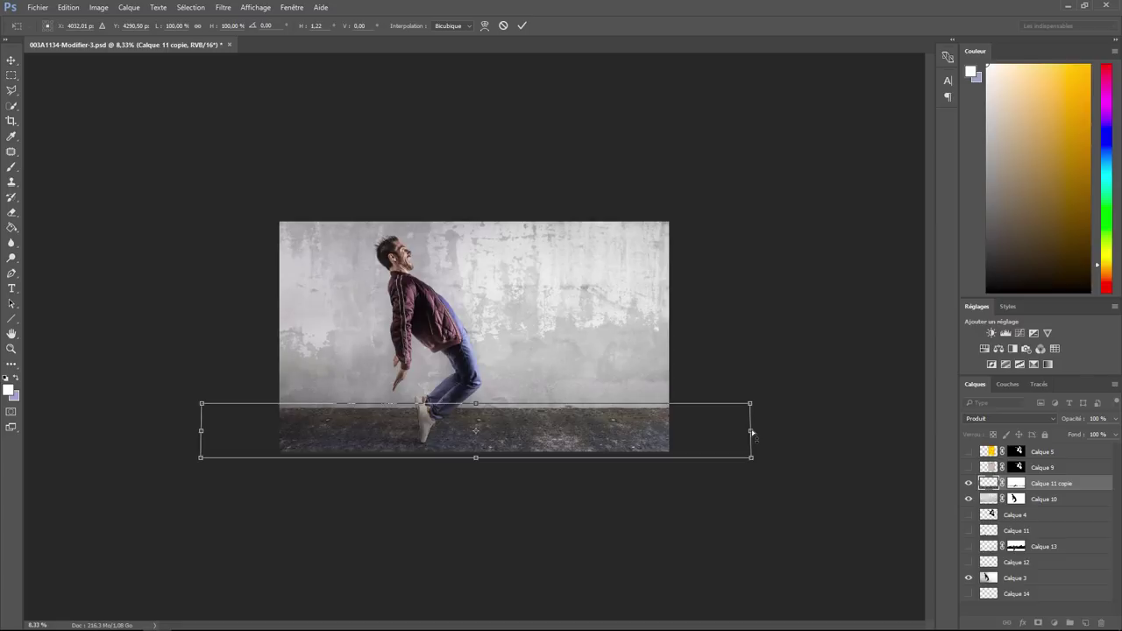
key("Return")
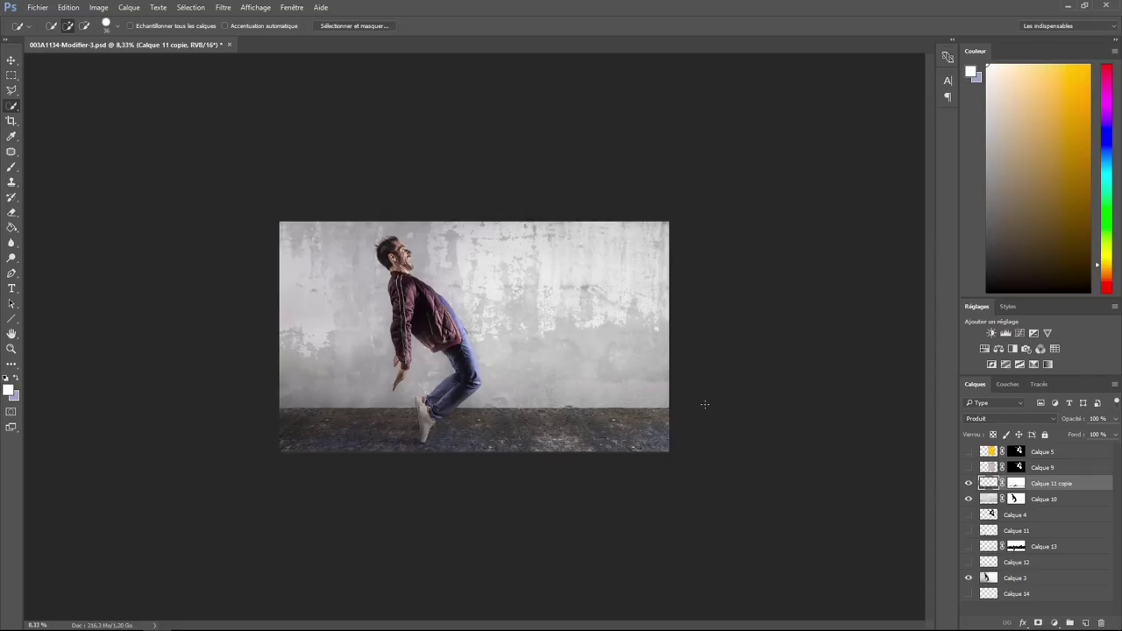
key("ctrl+plus")
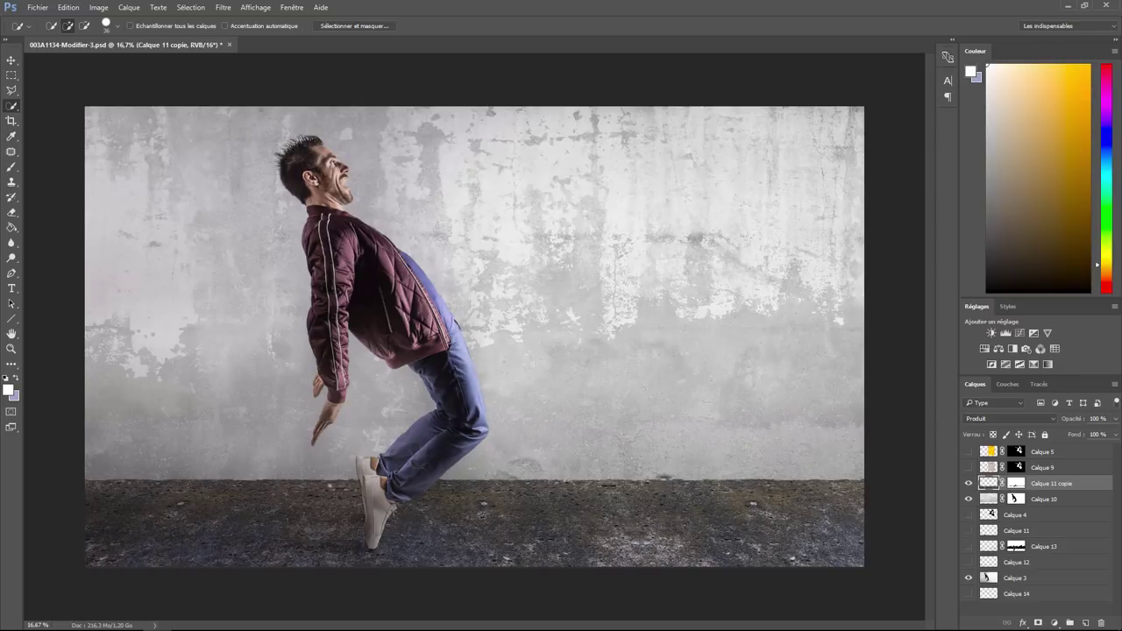
Disable the Calque 11 copie mask, zoom in on the shoe and floor, then re-enable it.
left_click(1018, 487)
right_click(1017, 487)
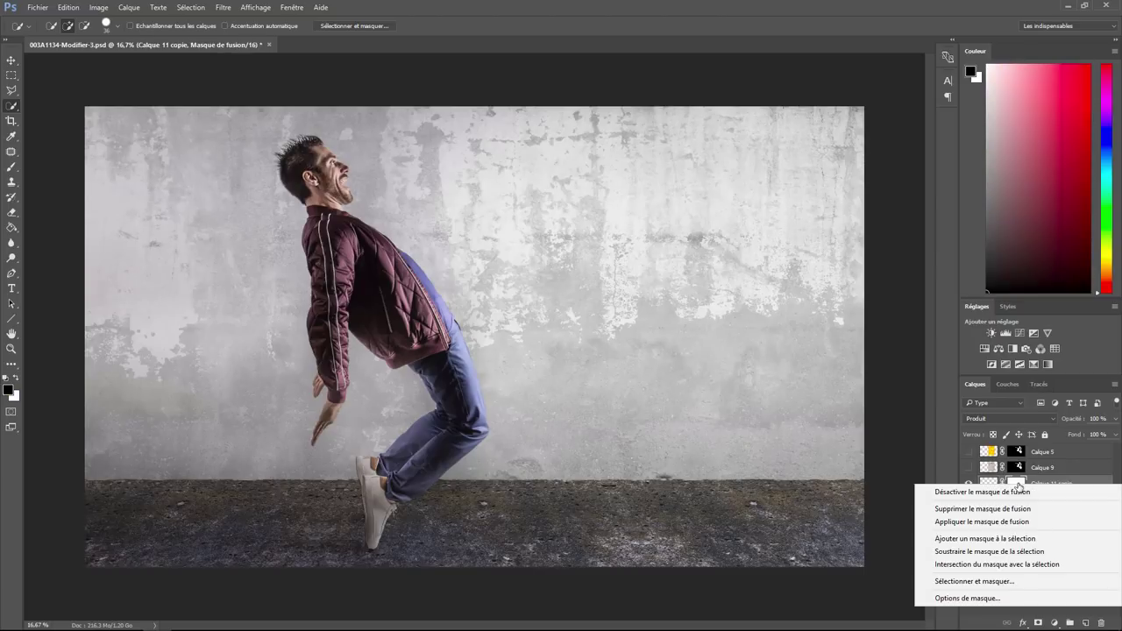
left_click(1015, 493)
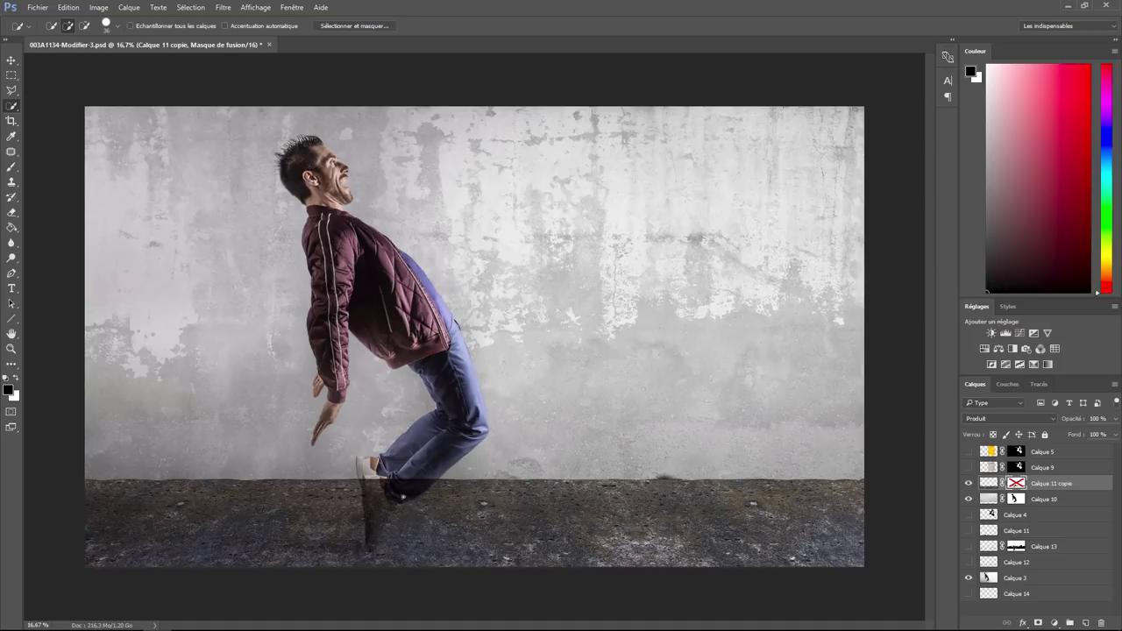
key("ctrl+plus")
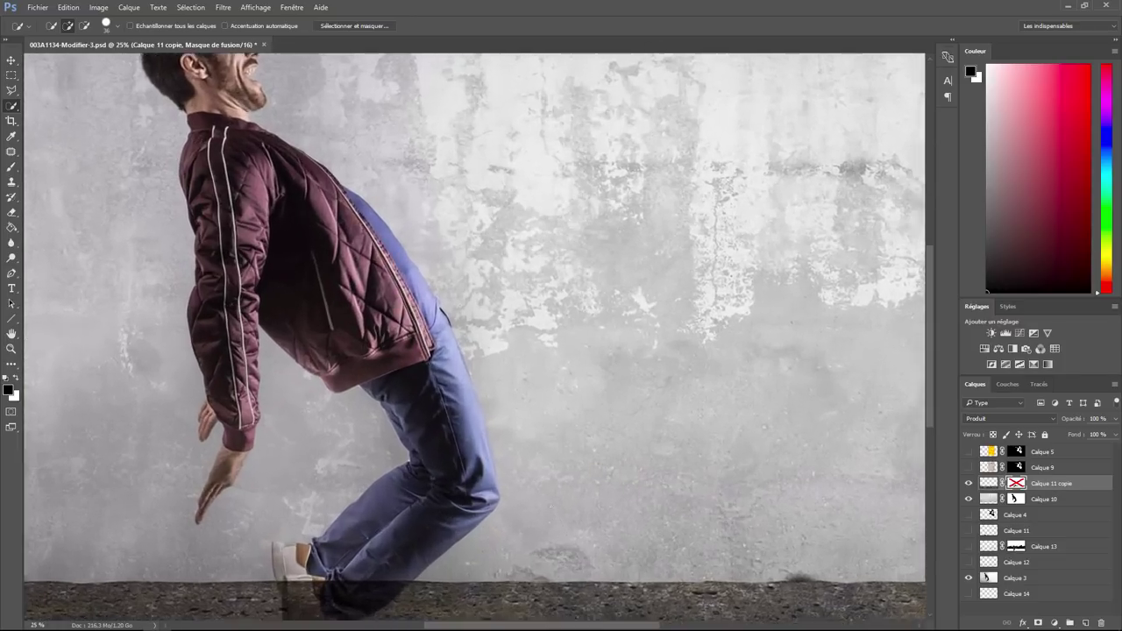
key("ctrl+plus")
left_click_drag(580, 534, 573, 226)
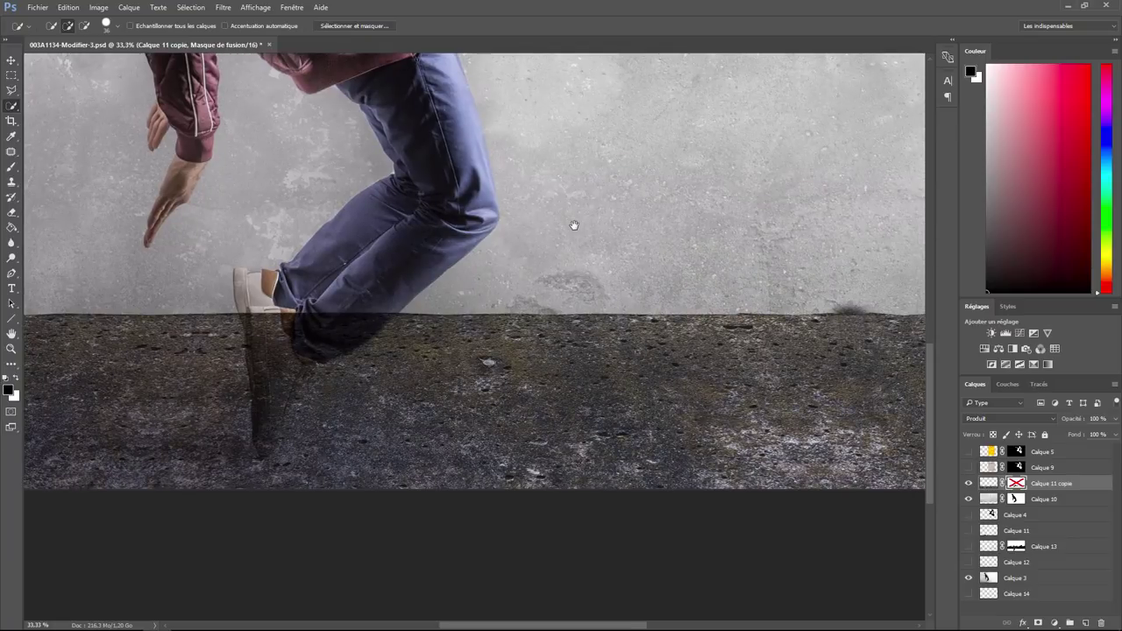
key("ctrl+plus")
key("ctrl+plus")
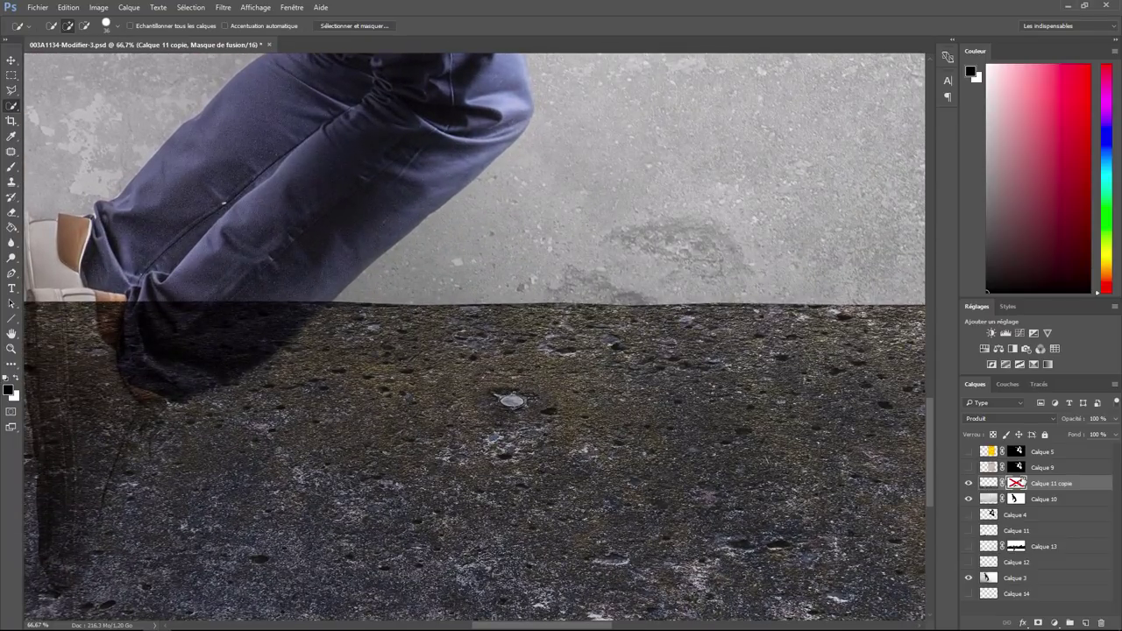
right_click(1016, 484)
left_click(978, 495)
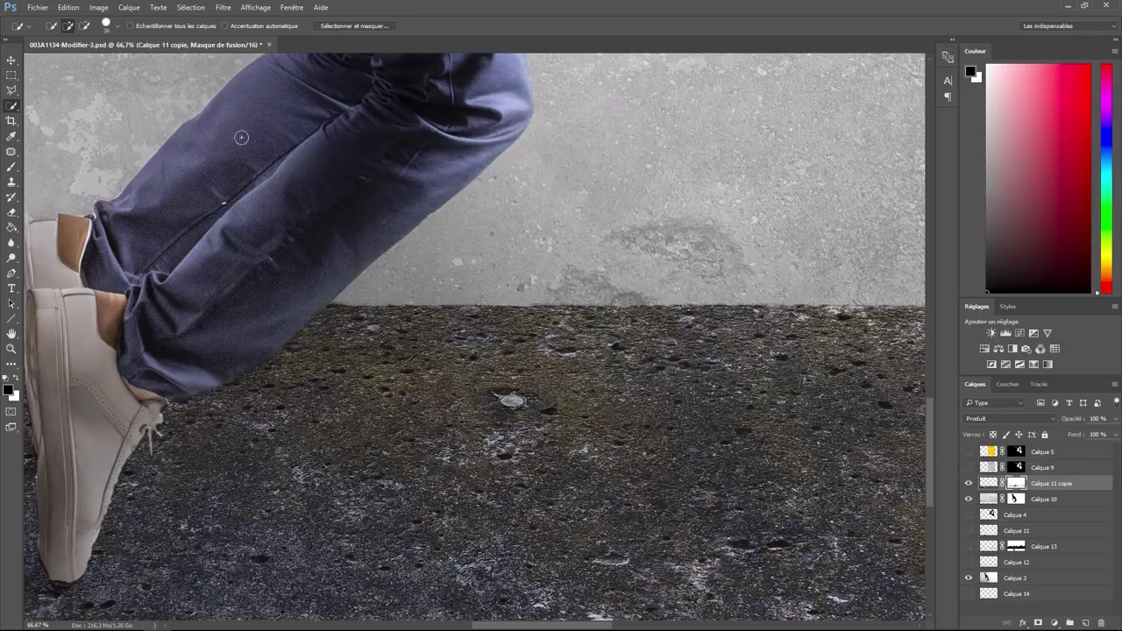
Pick the Brush tool with a soft round 79 px preset at 0% hardness.
left_click(11, 169)
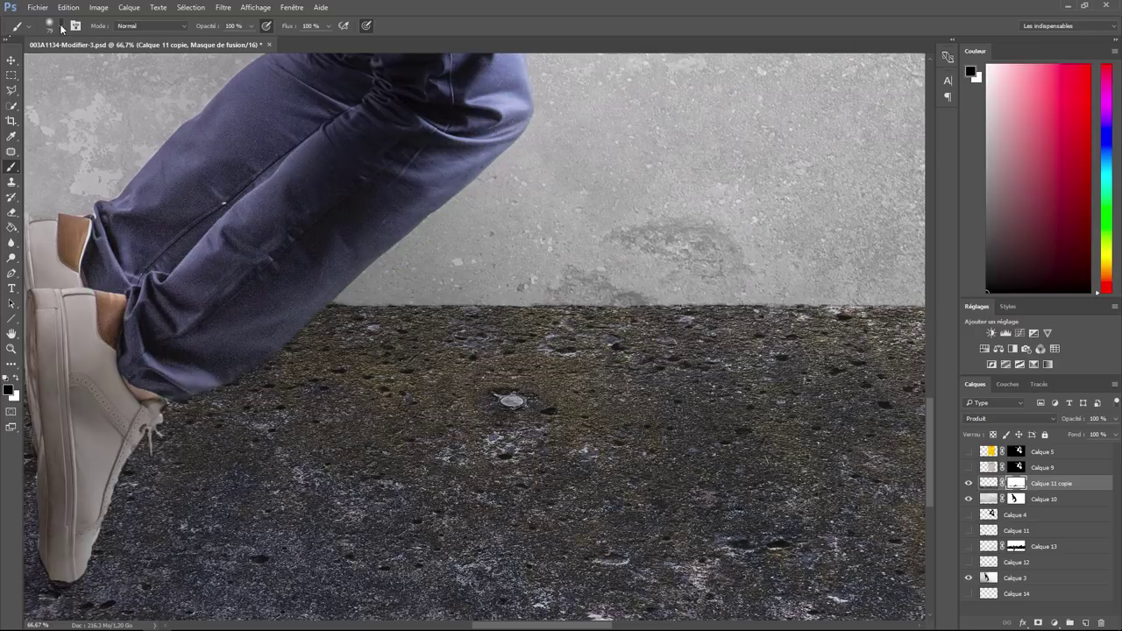
left_click(61, 27)
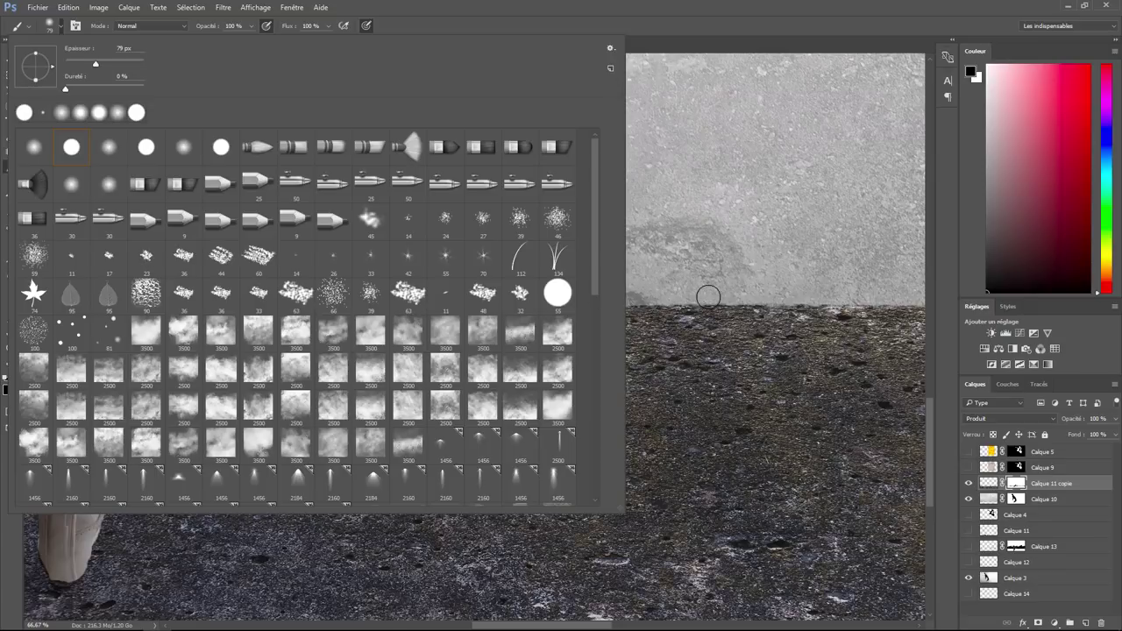
left_click(708, 296)
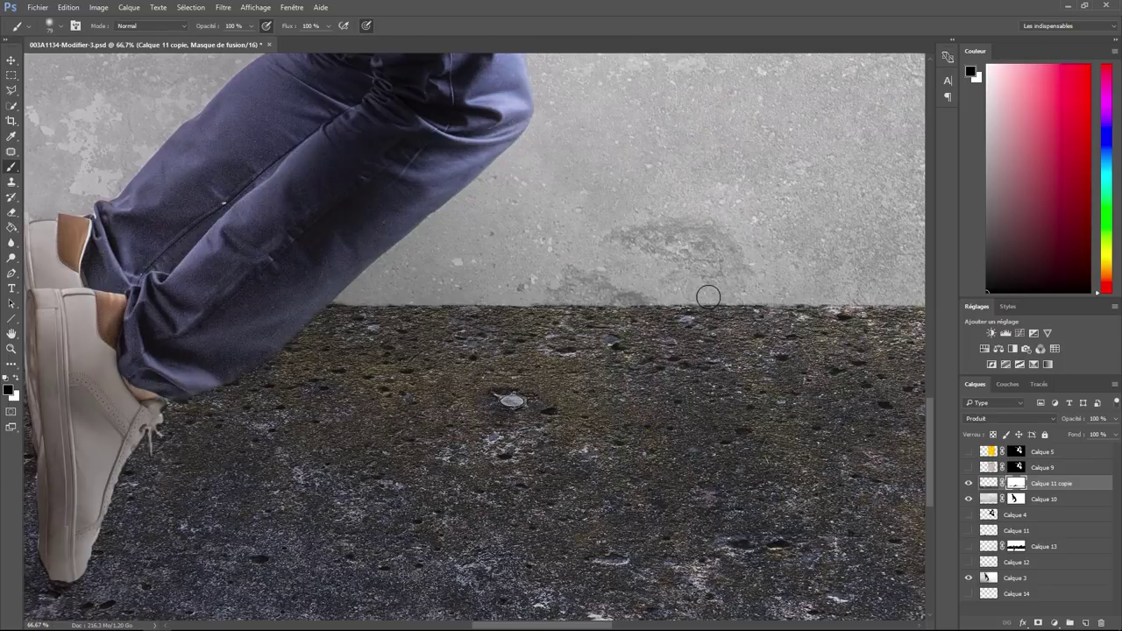
scroll(708, 297, "down", 2)
scroll(708, 296, "down", 2)
scroll(709, 296, "down", 1)
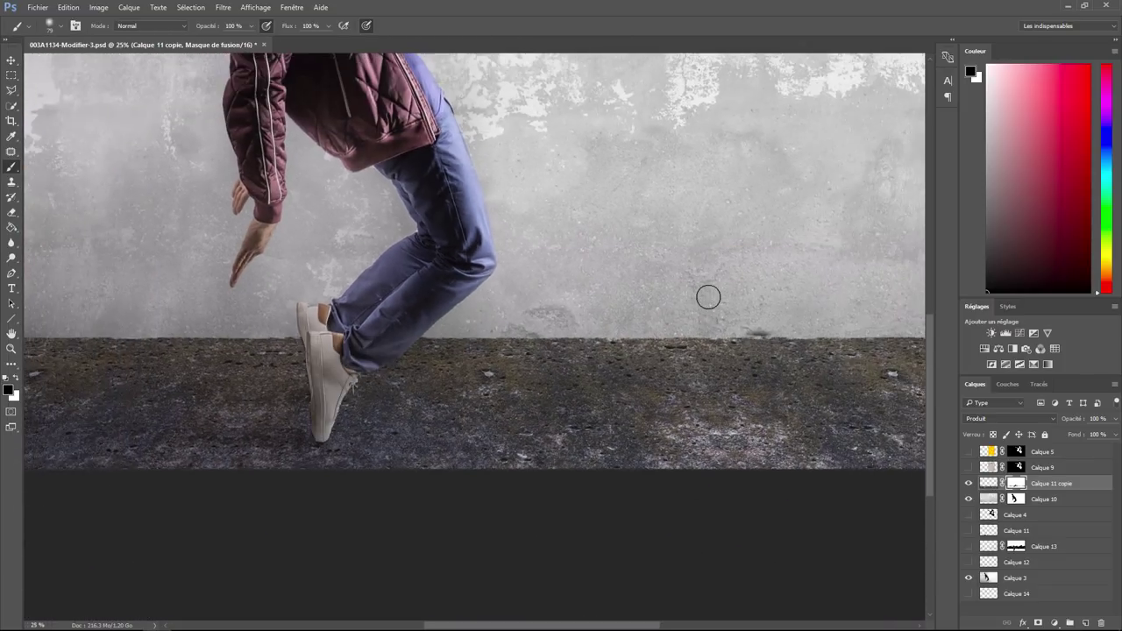
scroll(709, 297, "down", 1)
scroll(708, 296, "down", 1)
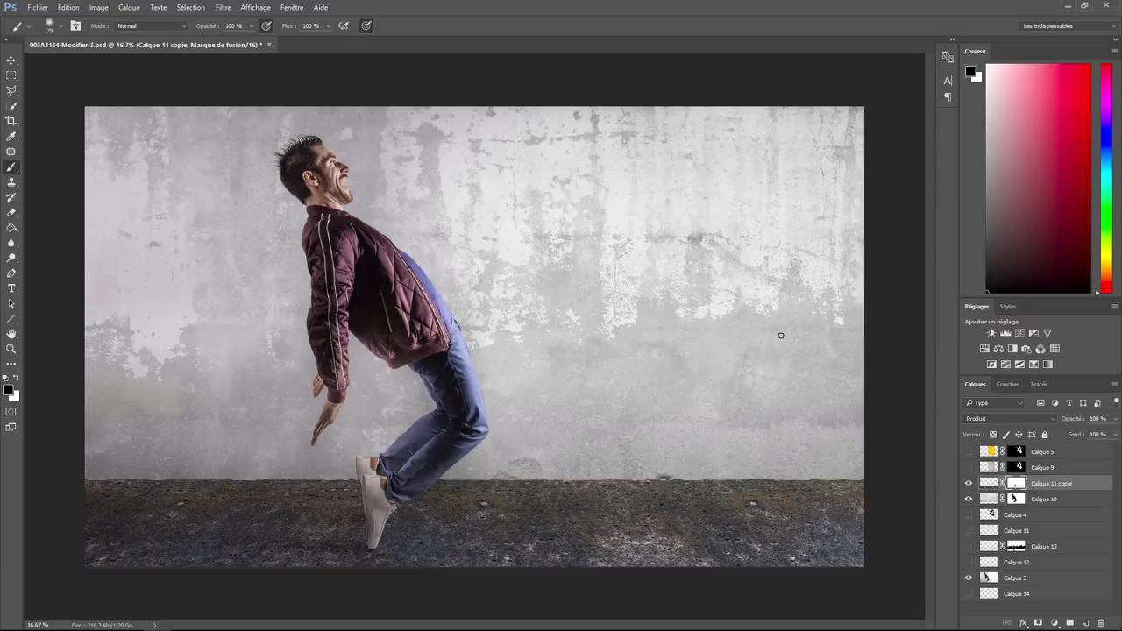
Show and select Calque 4, raise its opacity to 100%, then hide it again.
left_click(969, 516)
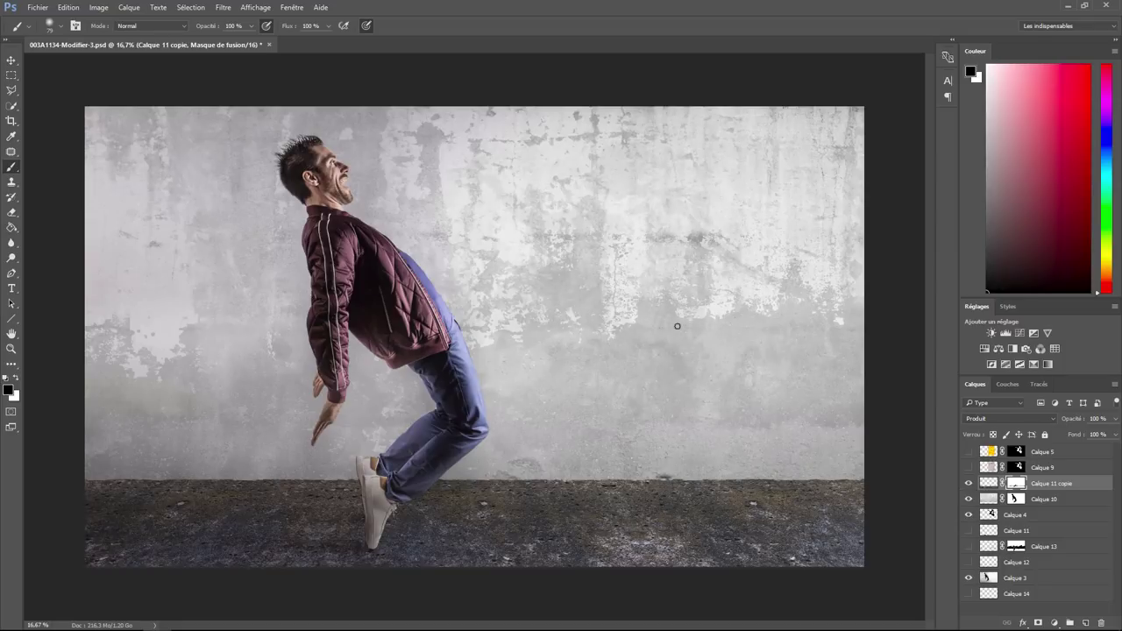
left_click(1039, 518)
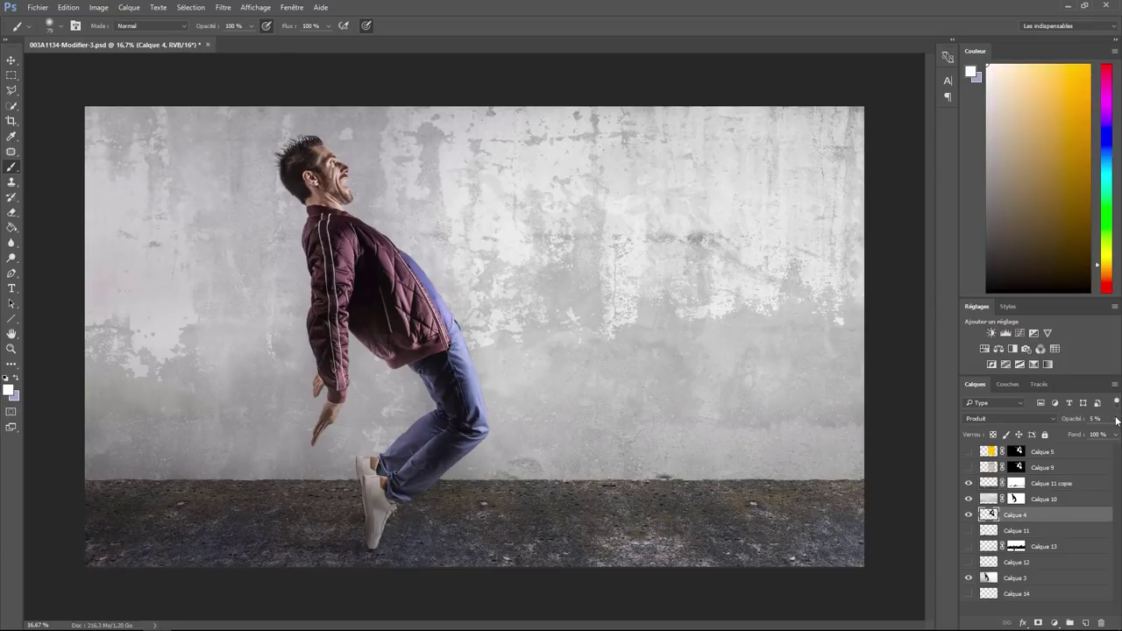
left_click(1116, 419)
left_click_drag(1064, 431, 1113, 434)
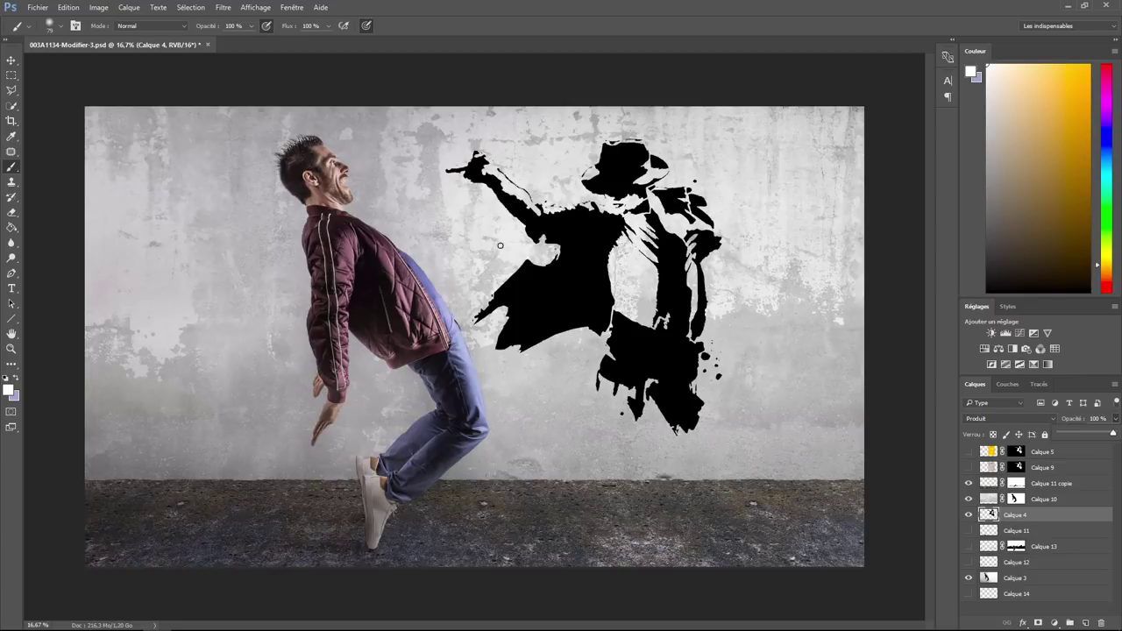
left_click(13, 106)
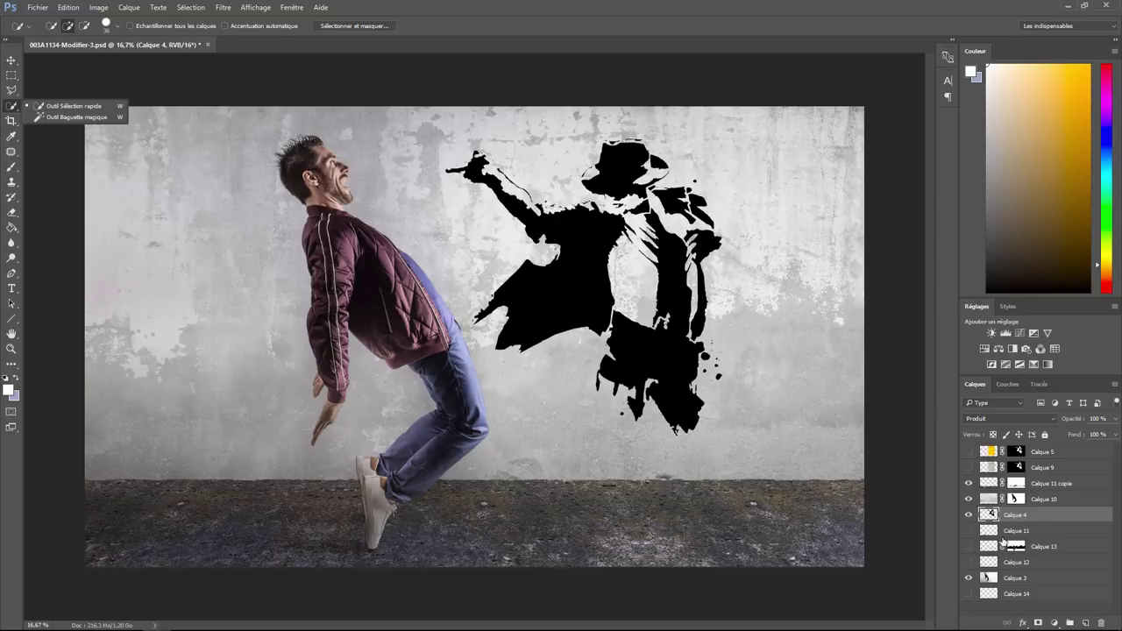
left_click(1092, 419)
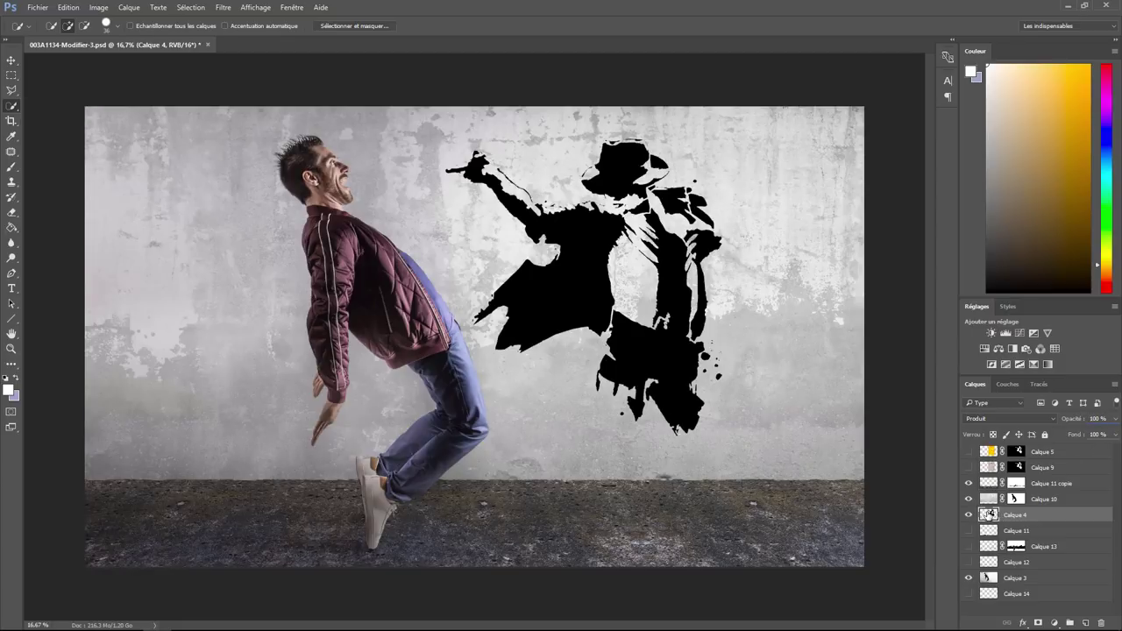
left_click(969, 515)
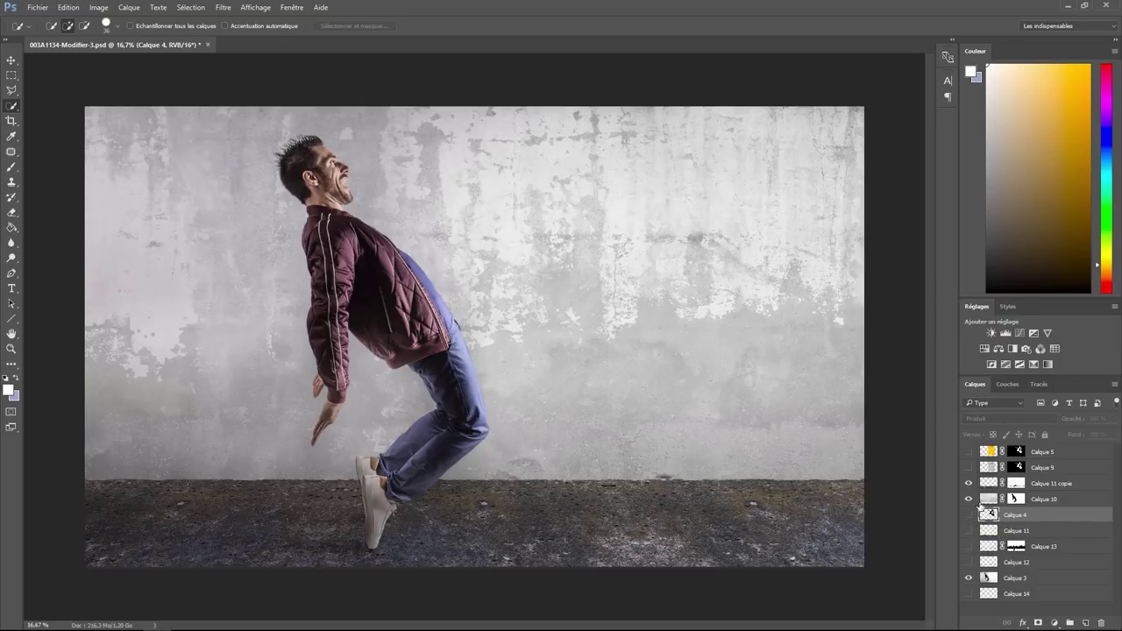
Show Calque 5 with its mask disabled, briefly comparing it against the black Calque 4 silhouette.
left_click(969, 454)
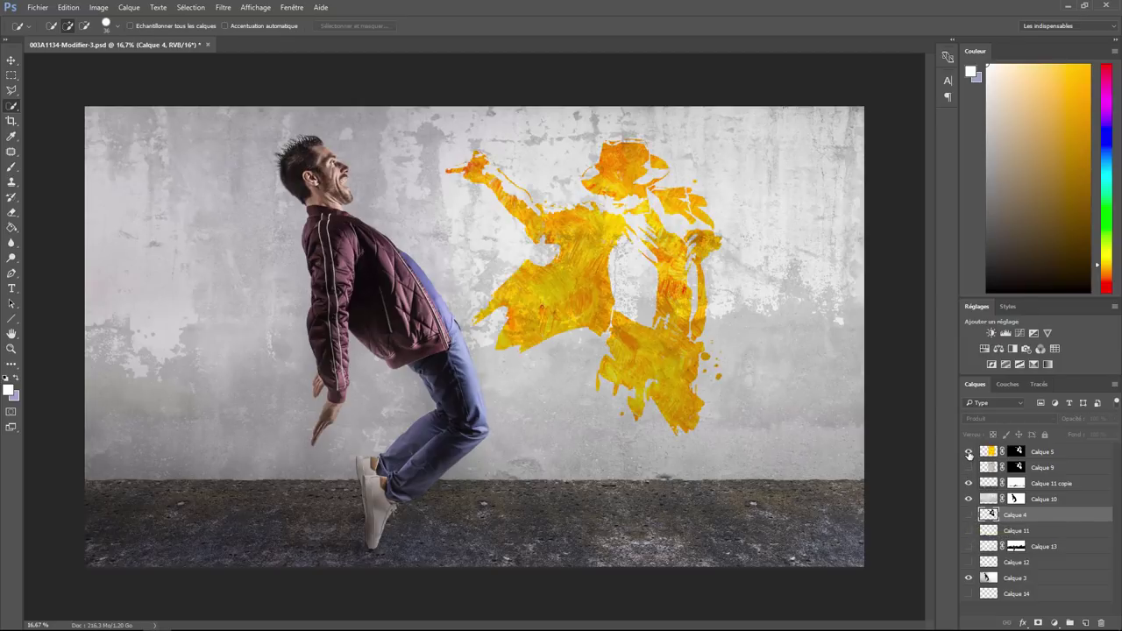
right_click(1019, 453)
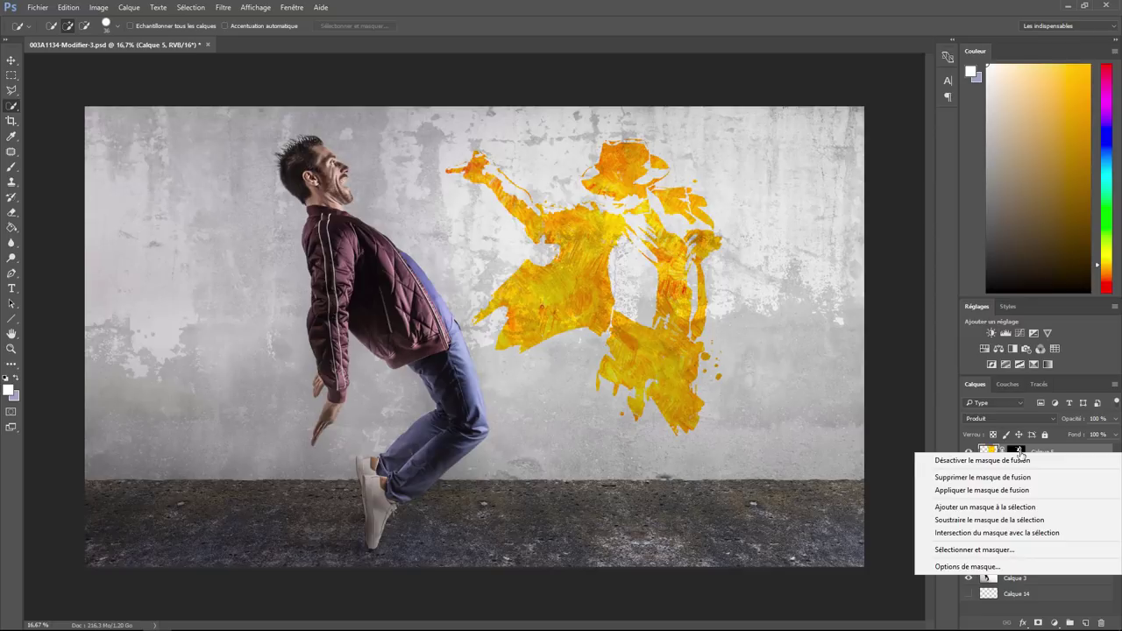
left_click(1010, 461)
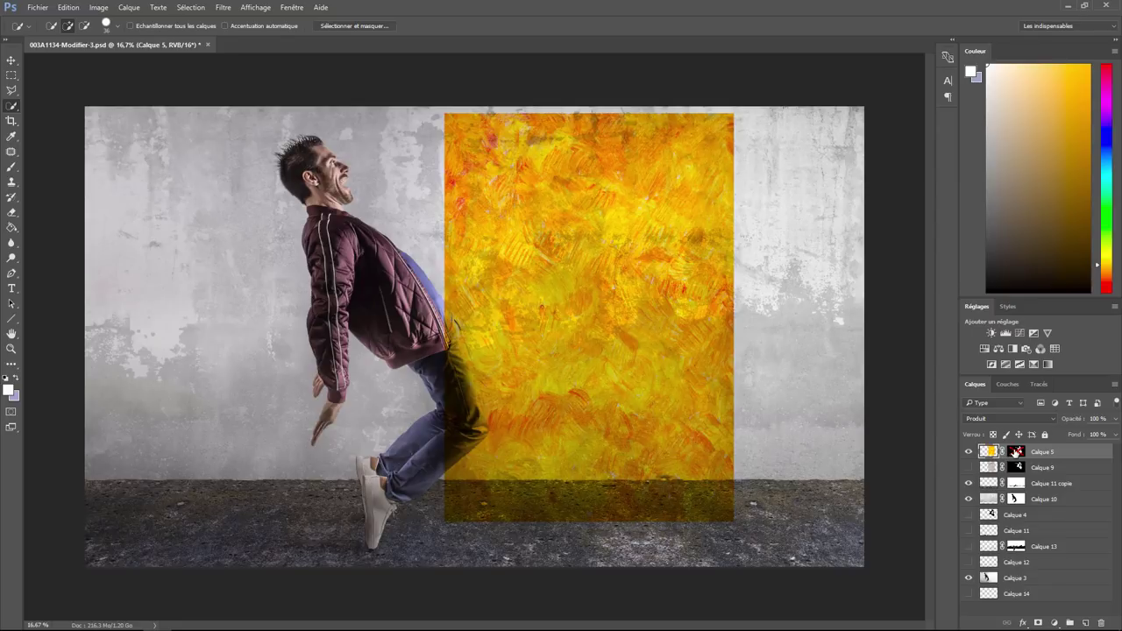
left_click(969, 515)
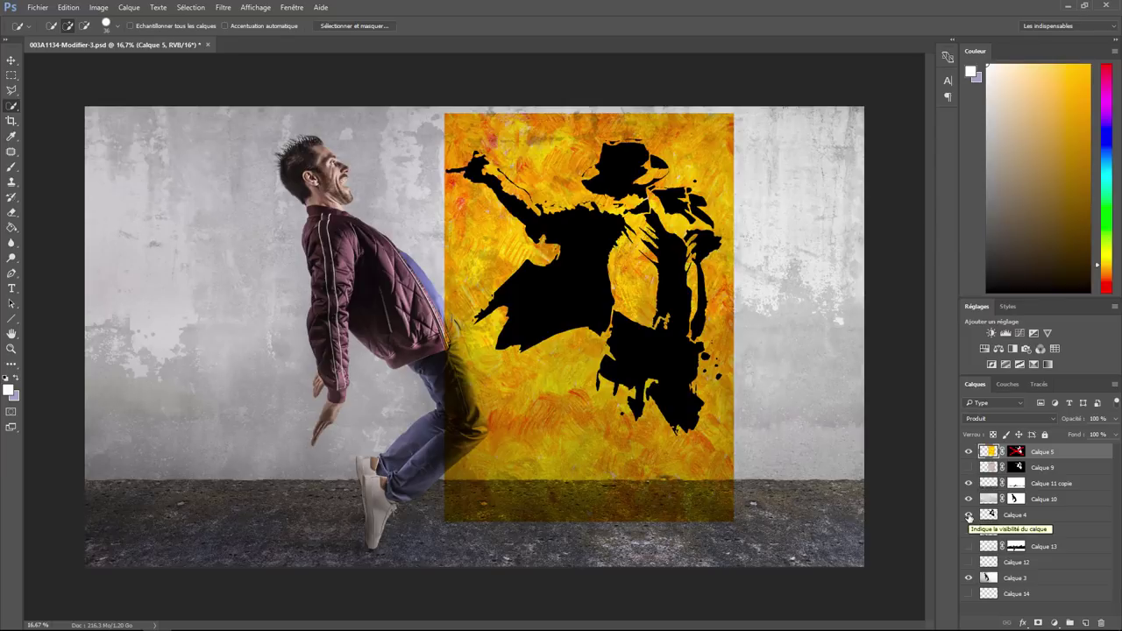
left_click(969, 514)
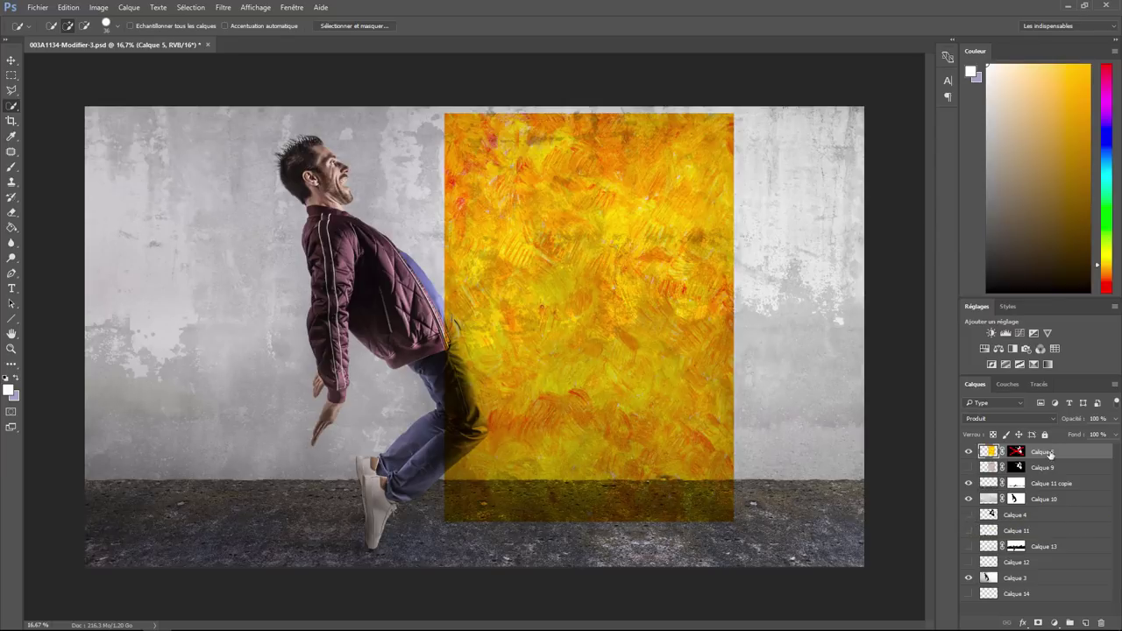
Re-enable Calque 5's mask and hide the yellow dancer layer.
right_click(1021, 451)
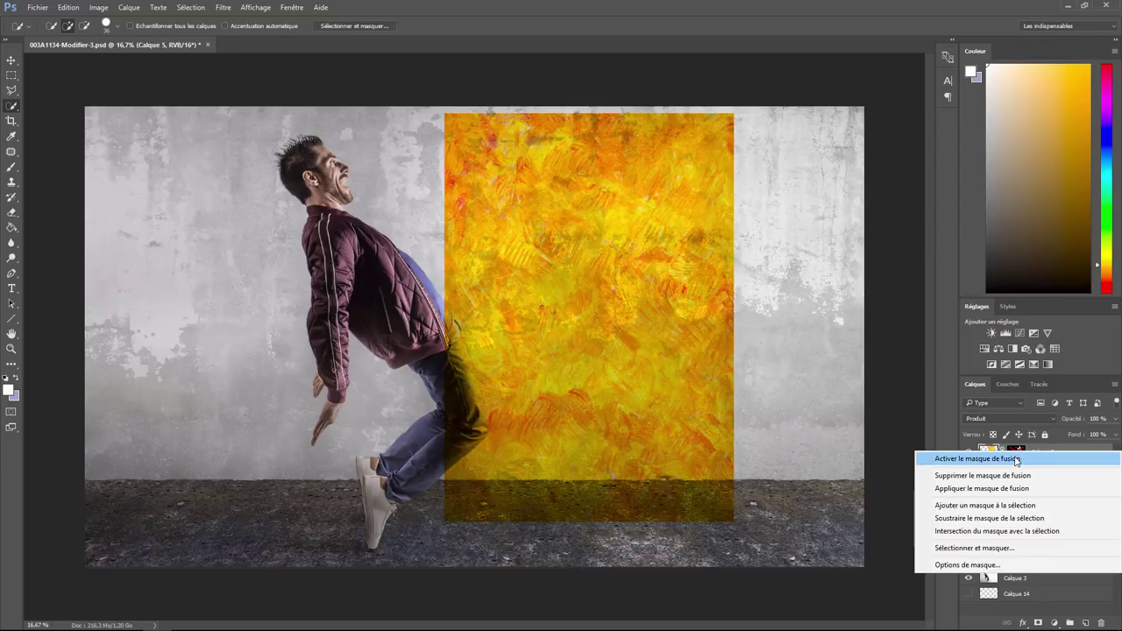
left_click(1021, 458)
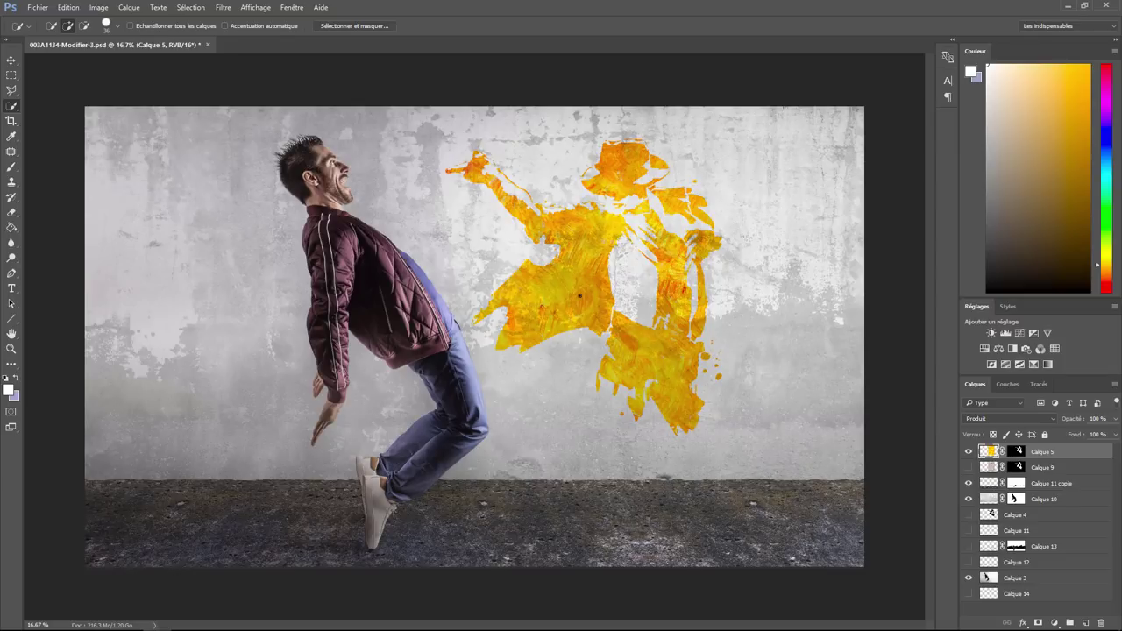
left_click(969, 452)
Show Calque 9 and Calque 5's yellow paint on the zoomed silhouette, then select Calque 9 and Calque 11 copie.
left_click(969, 468)
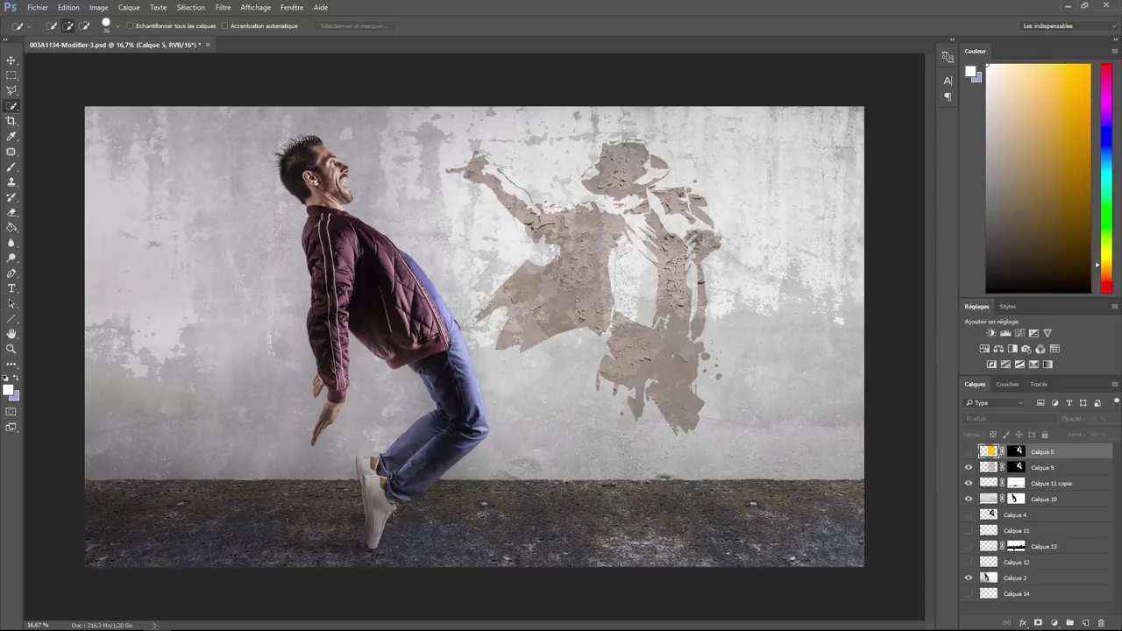
key("ctrl+plus")
key("ctrl+plus")
key("ctrl+plus")
key("ctrl+plus")
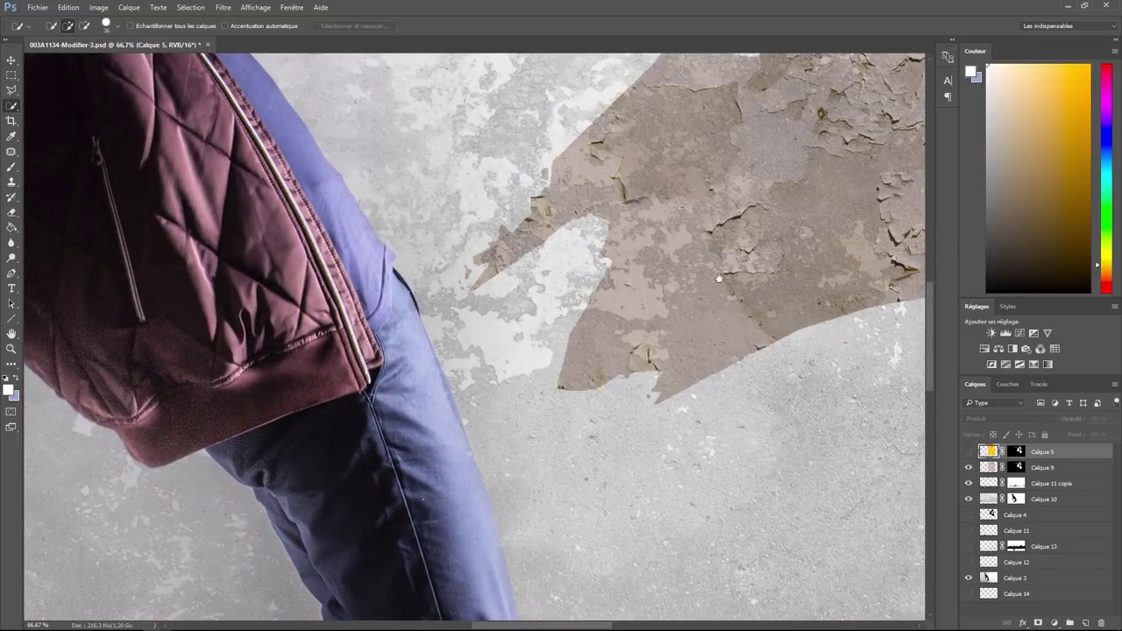
left_click_drag(738, 263, 611, 371)
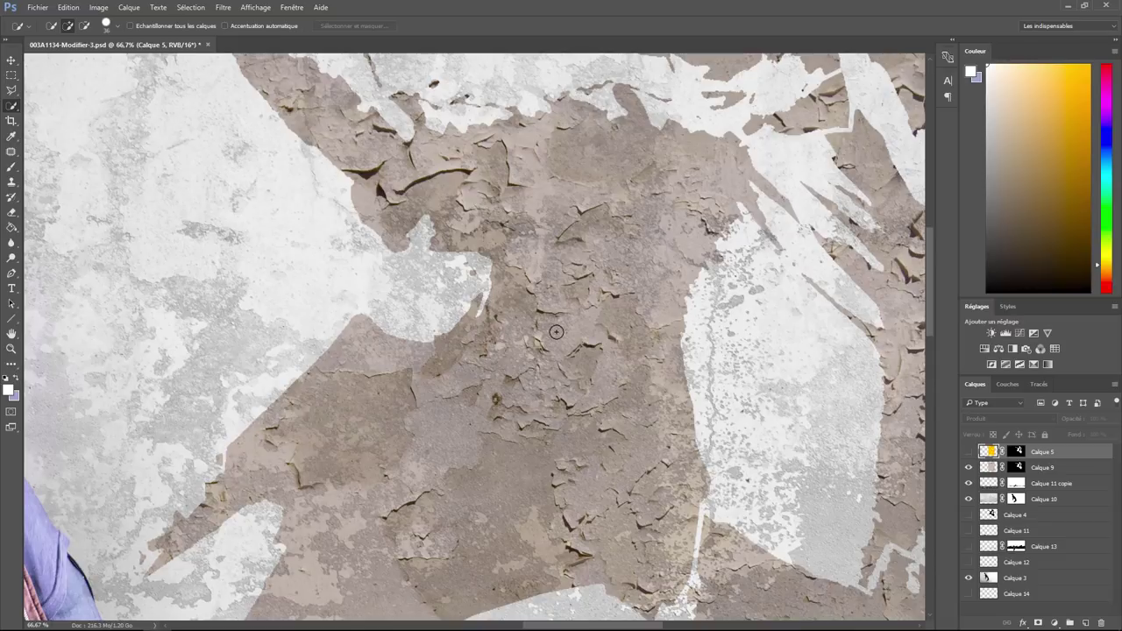
left_click(969, 451)
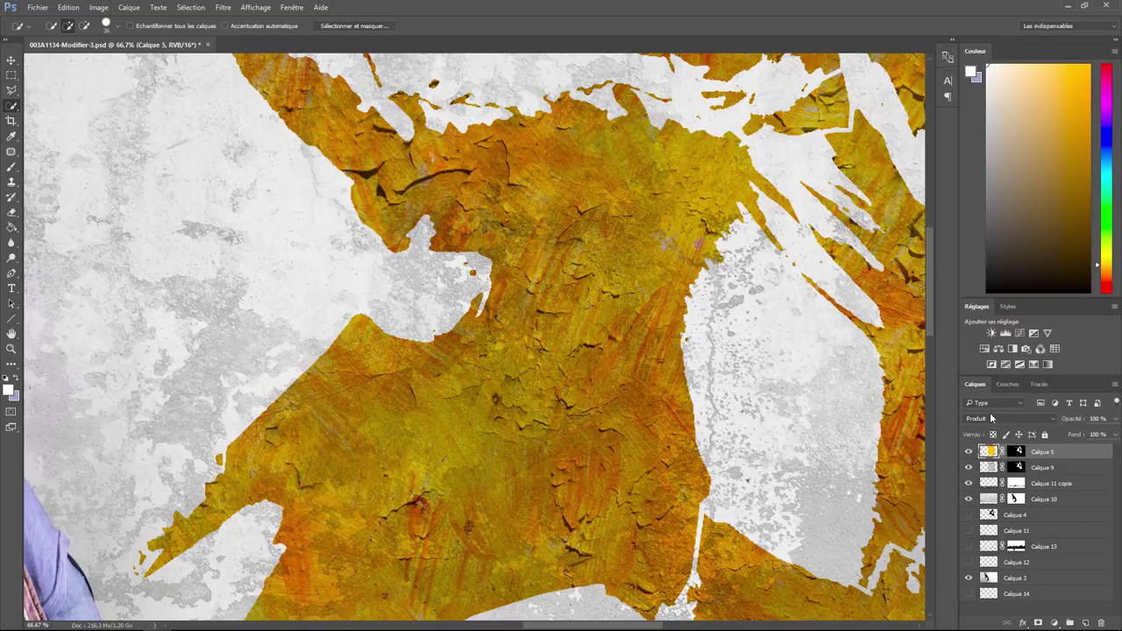
left_click(1042, 467)
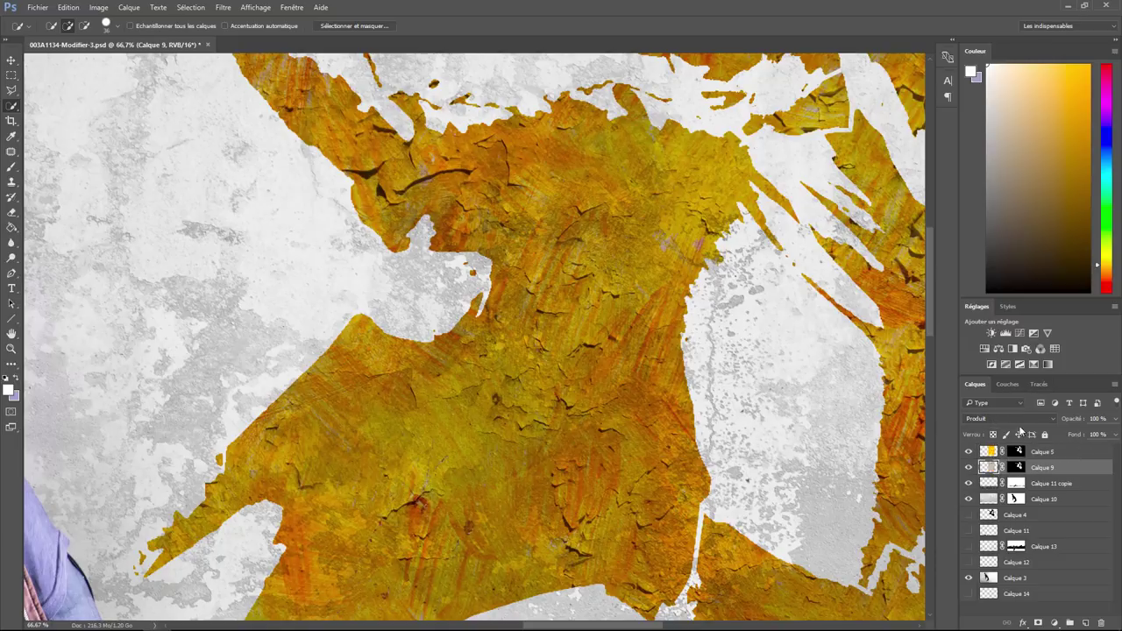
left_click(1043, 485)
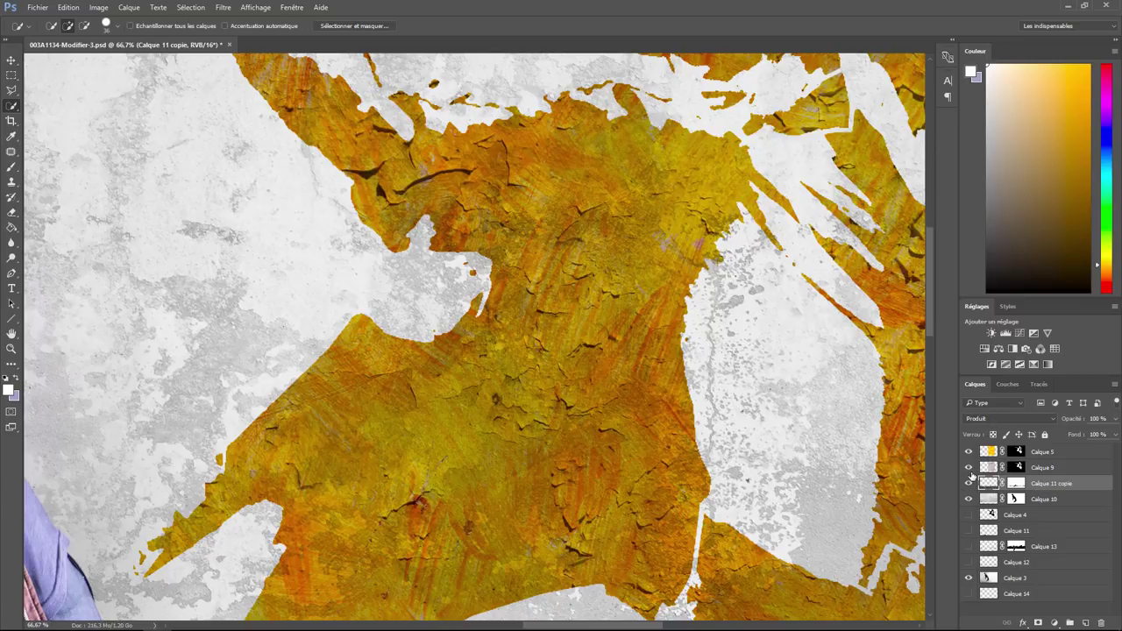
Zoom out, show black silhouette Calque 4, and preview the floor layer's fill at zero before cancelling.
key("ctrl+0")
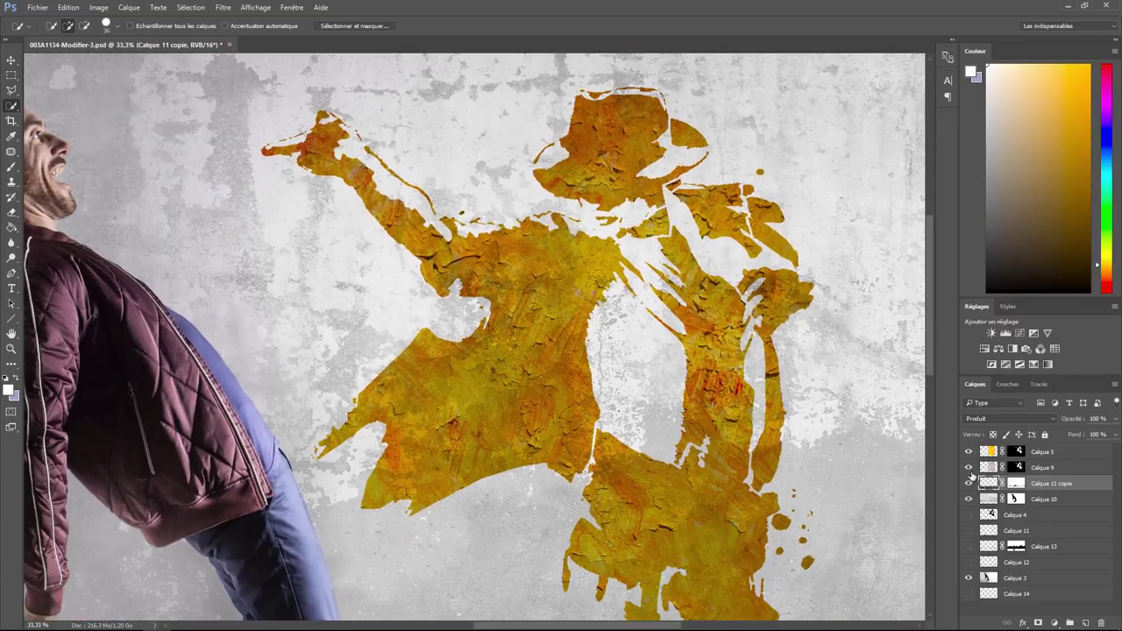
key("ctrl+minus")
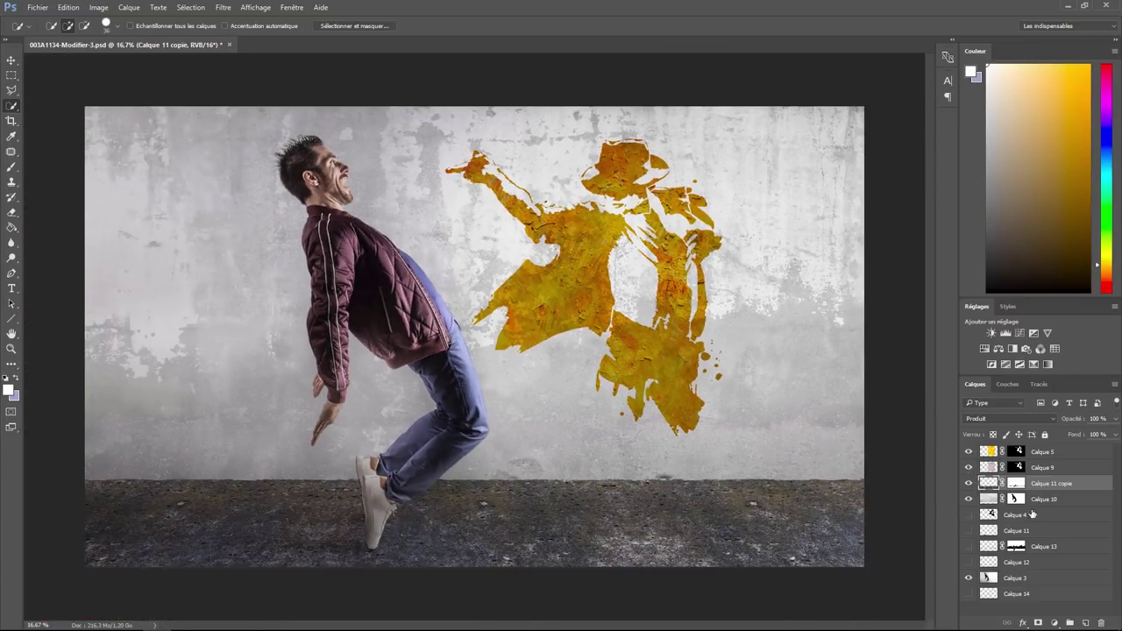
left_click(969, 514)
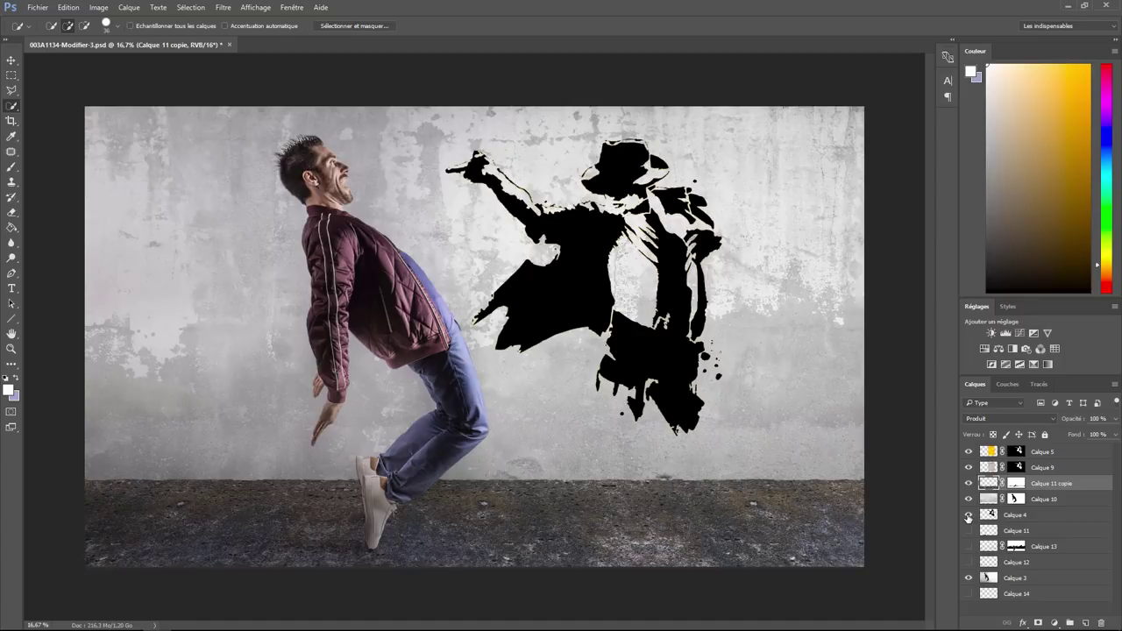
left_click(1116, 435)
left_click_drag(1114, 434, 1050, 435)
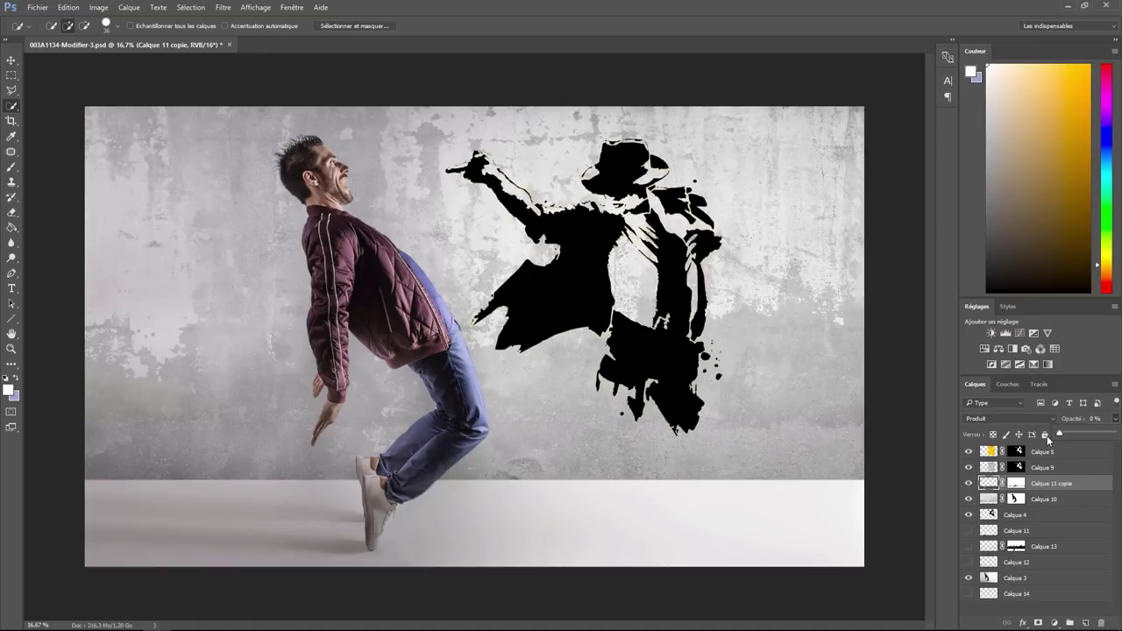
key("Escape")
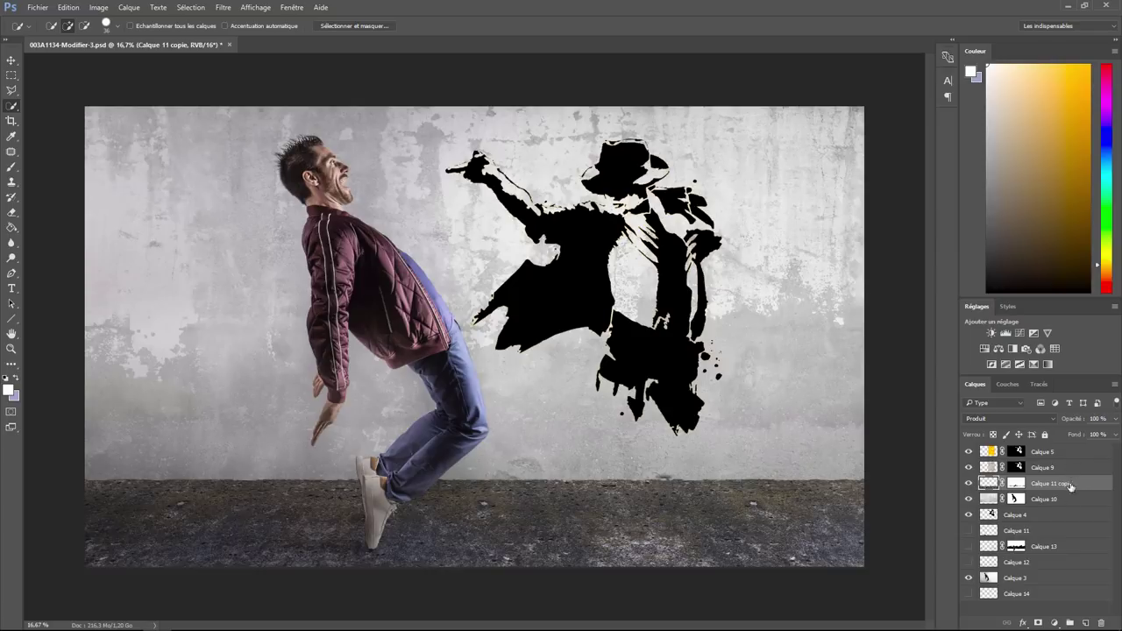
Set Calque 4's opacity to 5% so the golden dancer shows through.
left_click(1018, 518)
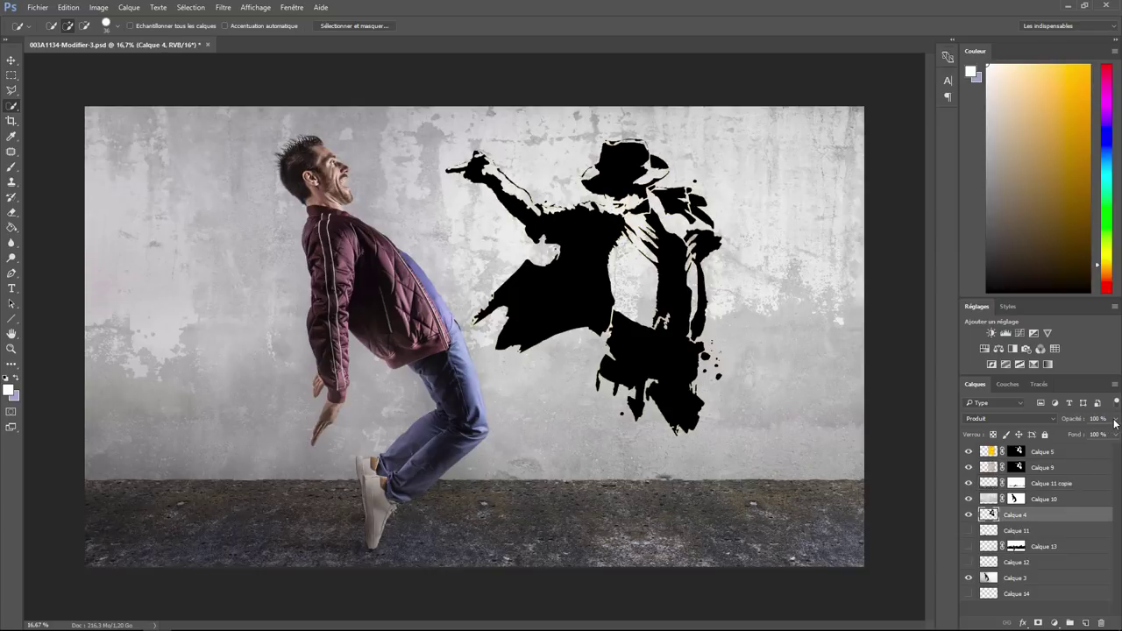
left_click(1116, 419)
left_click_drag(1086, 434, 1068, 435)
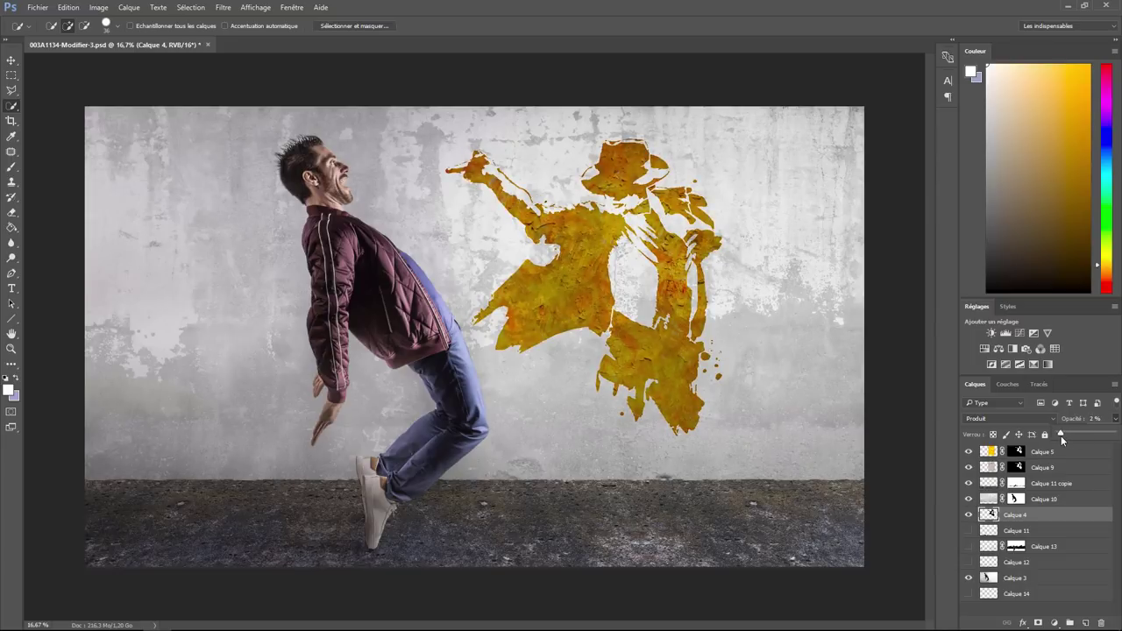
left_click_drag(1062, 436, 1063, 438)
left_click(1104, 417)
double_click(1096, 419)
type("5")
Turn on Calque 13 and Calque 12, toggling Calque 12 to compare the wall-base shading.
left_click(970, 546)
left_click(969, 562)
left_click(969, 562)
left_click(969, 564)
left_click(969, 563)
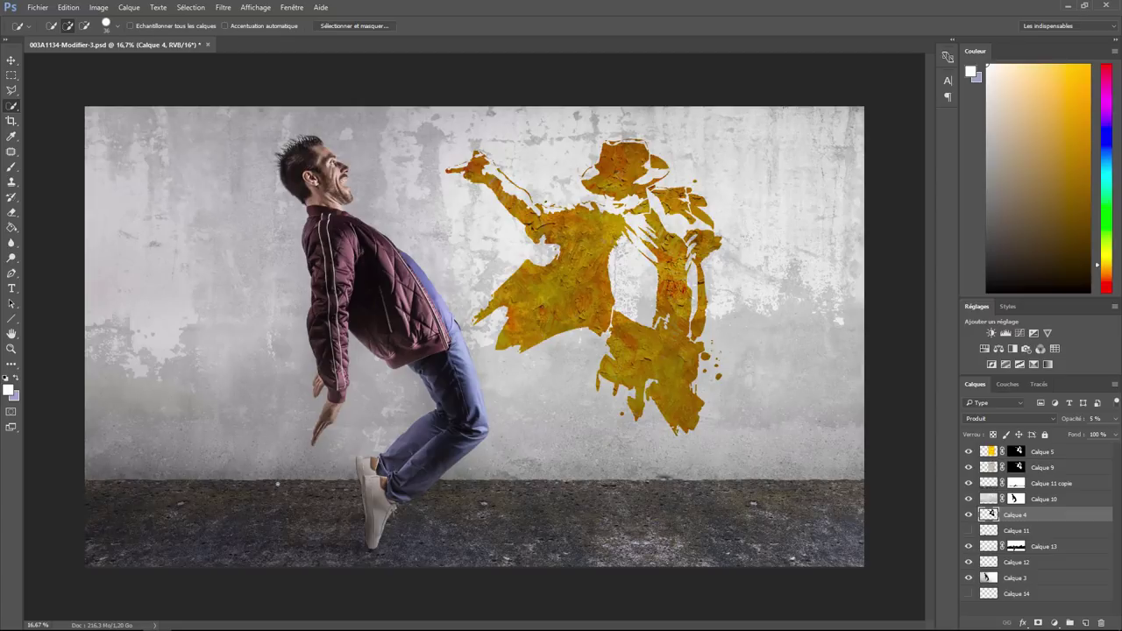
Toggle Calque 12 off and back on, keeping the dark gradient along the wall's base.
left_click(969, 562)
left_click(969, 562)
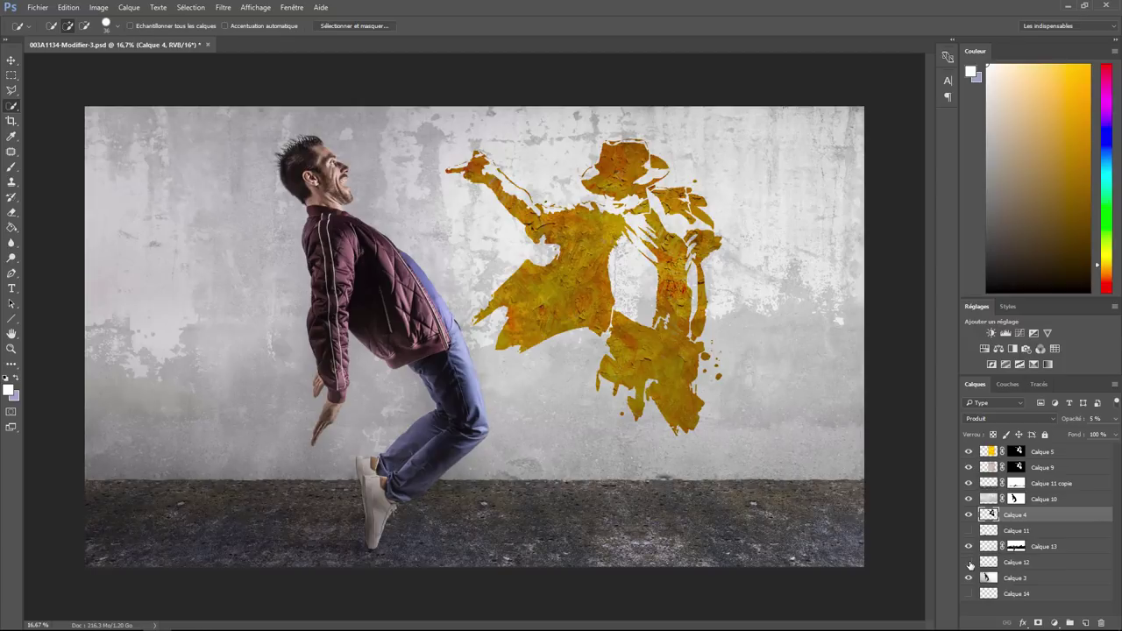
left_click(969, 563)
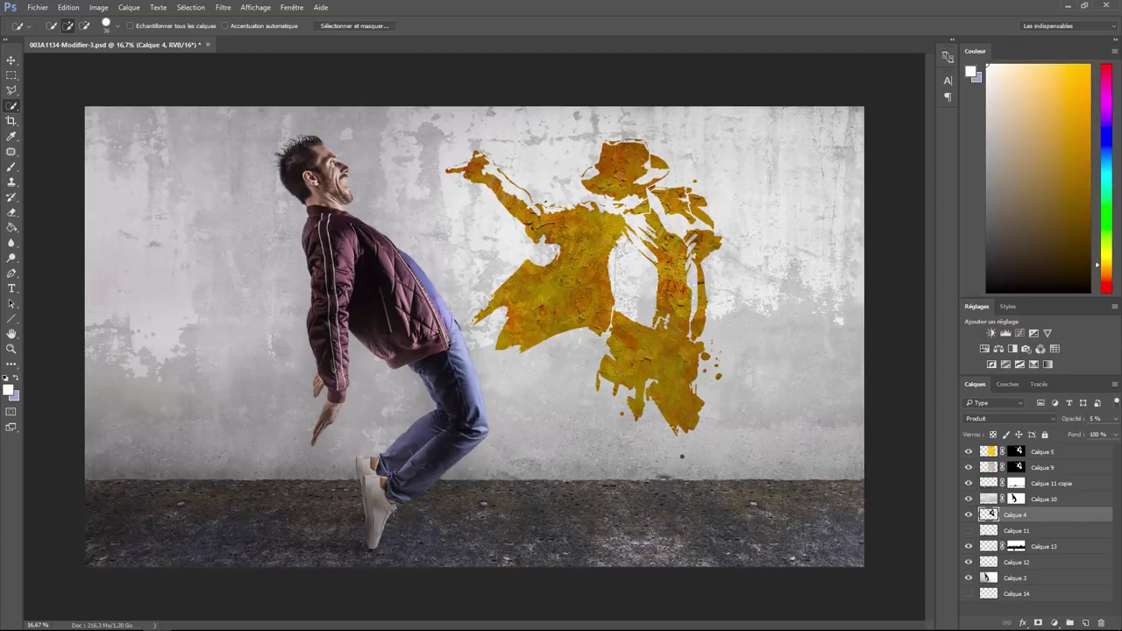
Pick the Brush tool, browse the brush picker, and make Calque 11 visible.
left_click(11, 167)
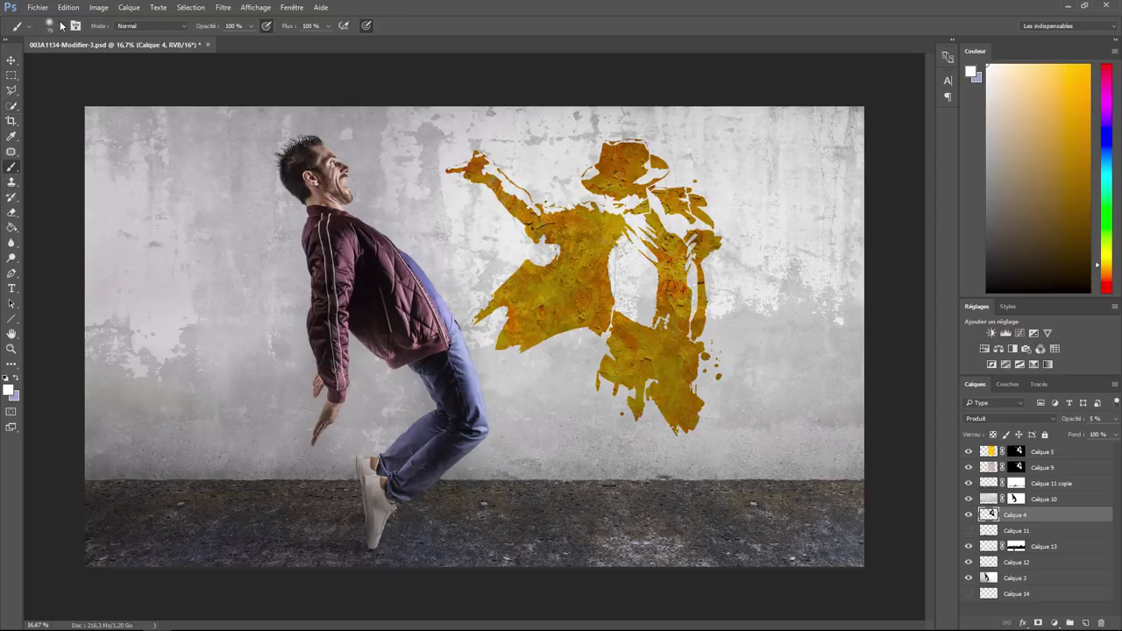
left_click(62, 26)
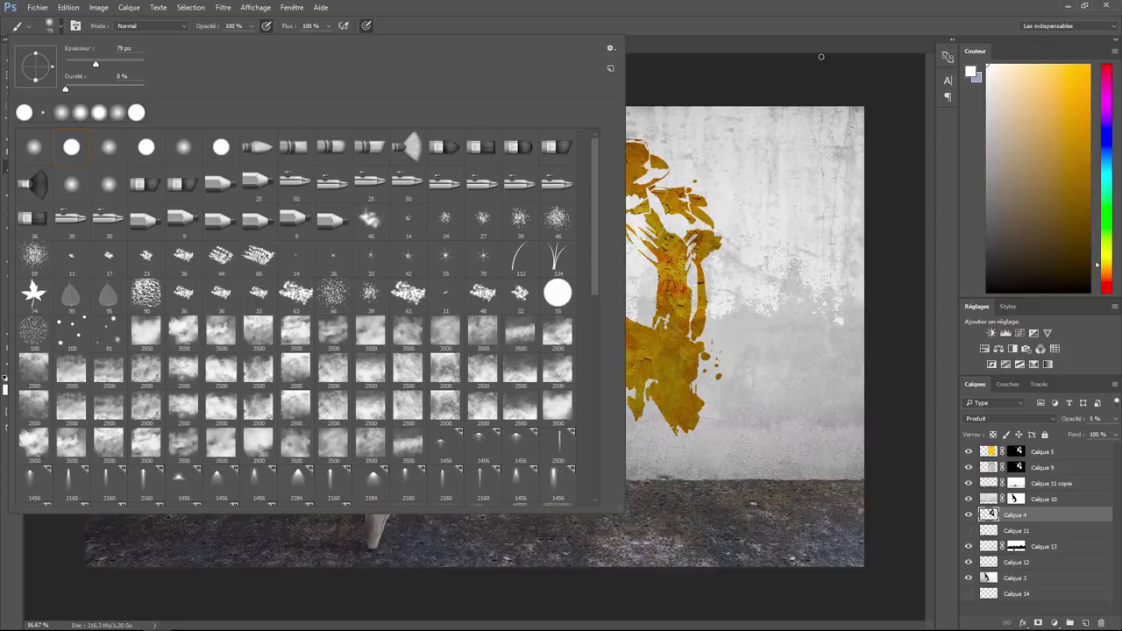
left_click(803, 75)
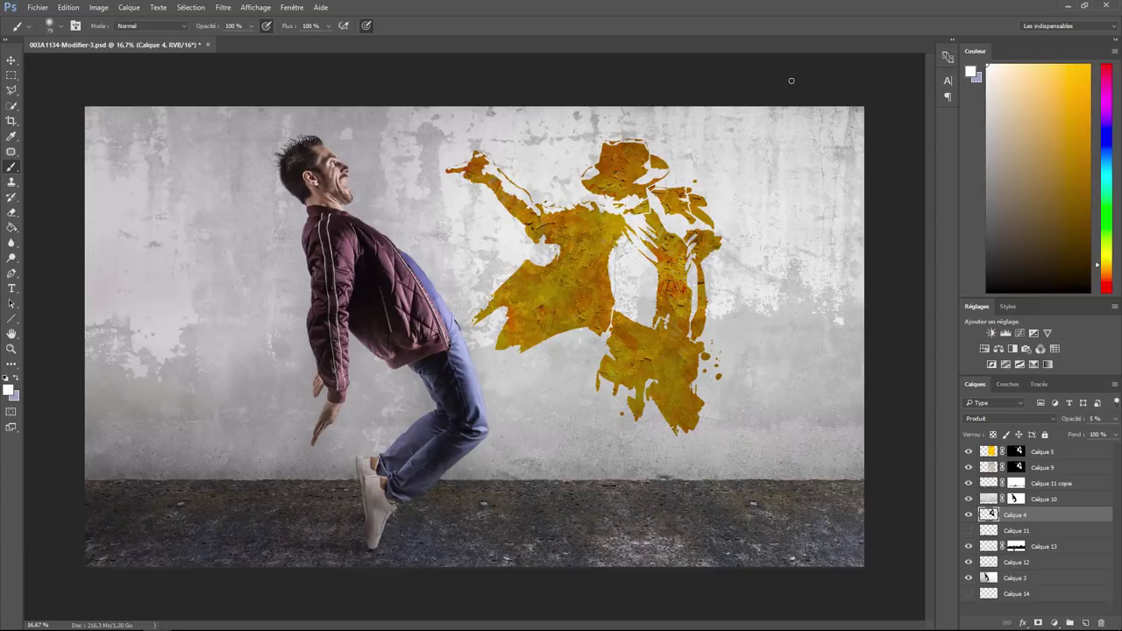
left_click(968, 532)
Select Calque 11 copie and set up the Clone Stamp tool with a larger brush size.
left_click(1042, 485)
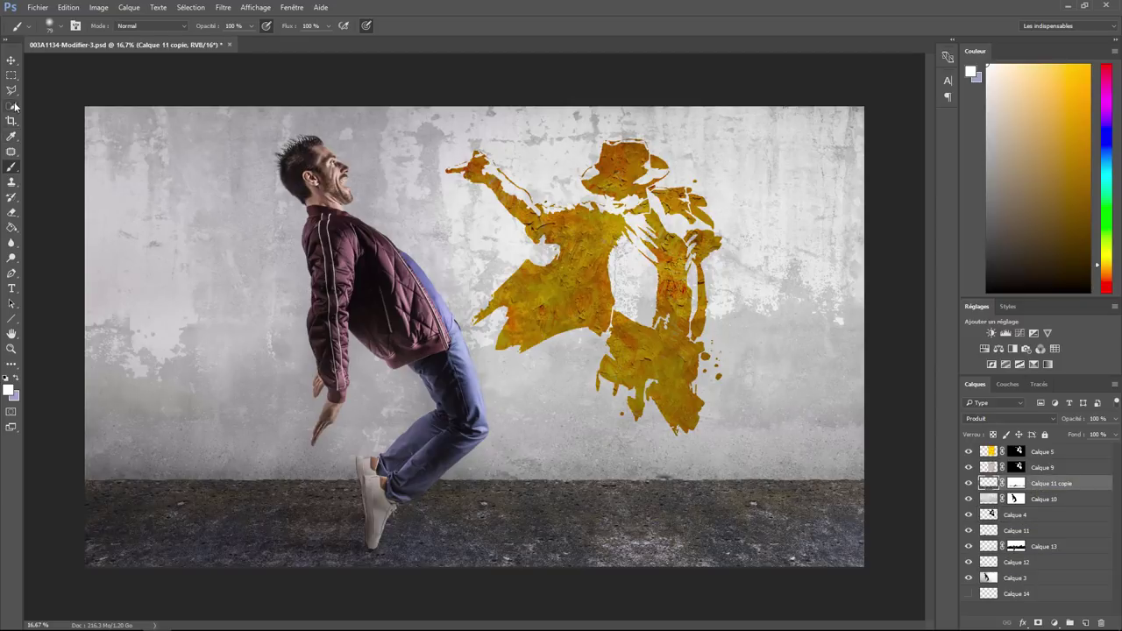
left_click(11, 182)
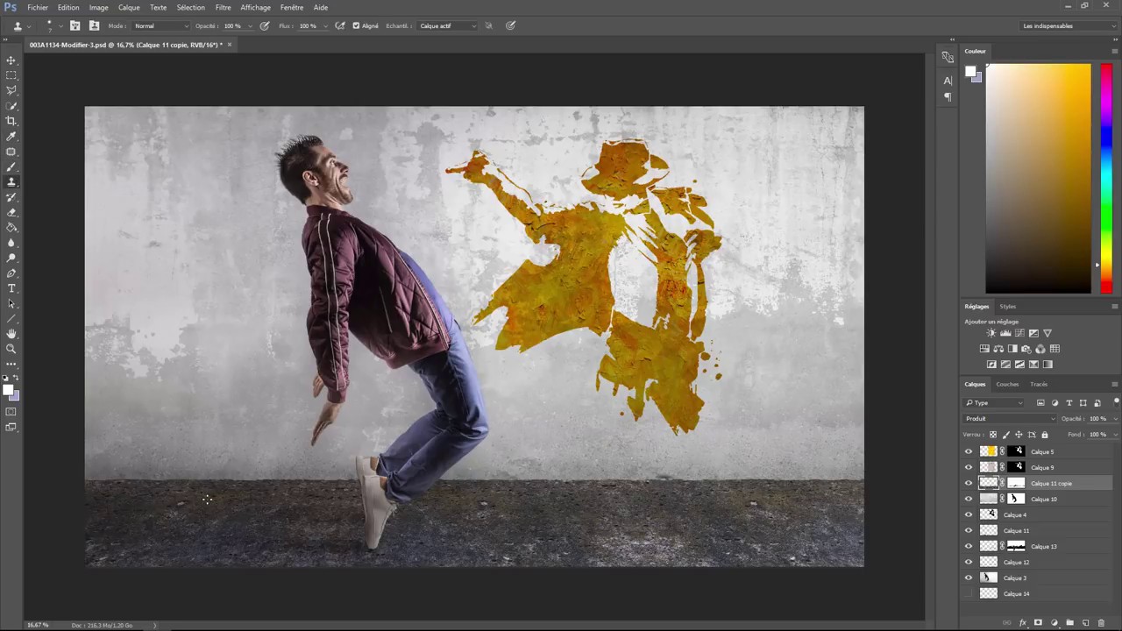
left_click(60, 25)
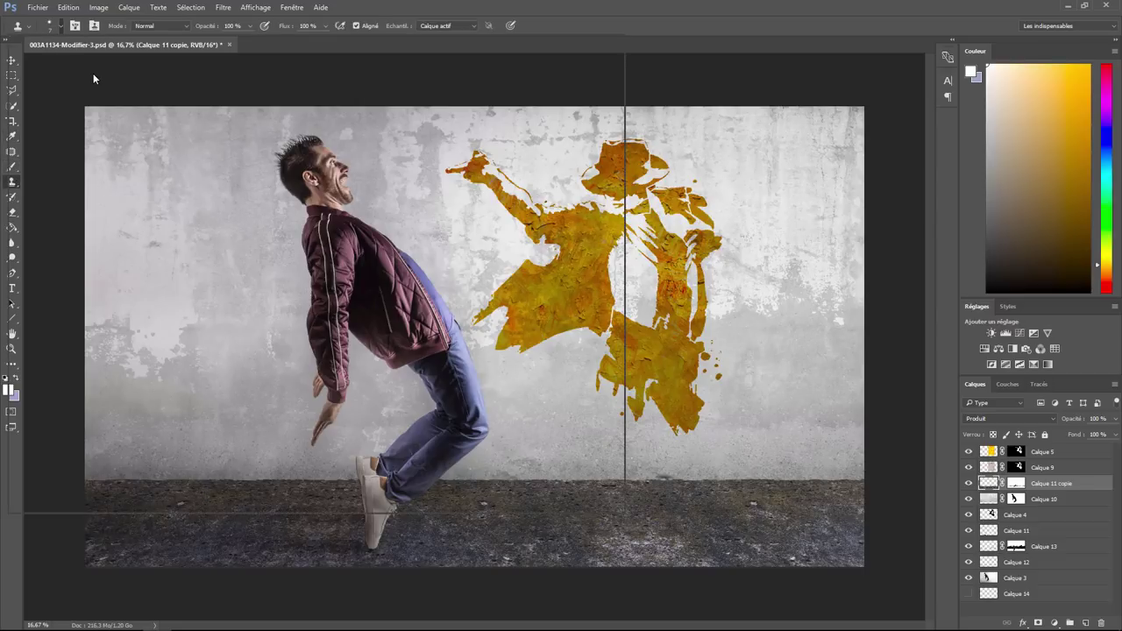
left_click_drag(67, 64, 86, 66)
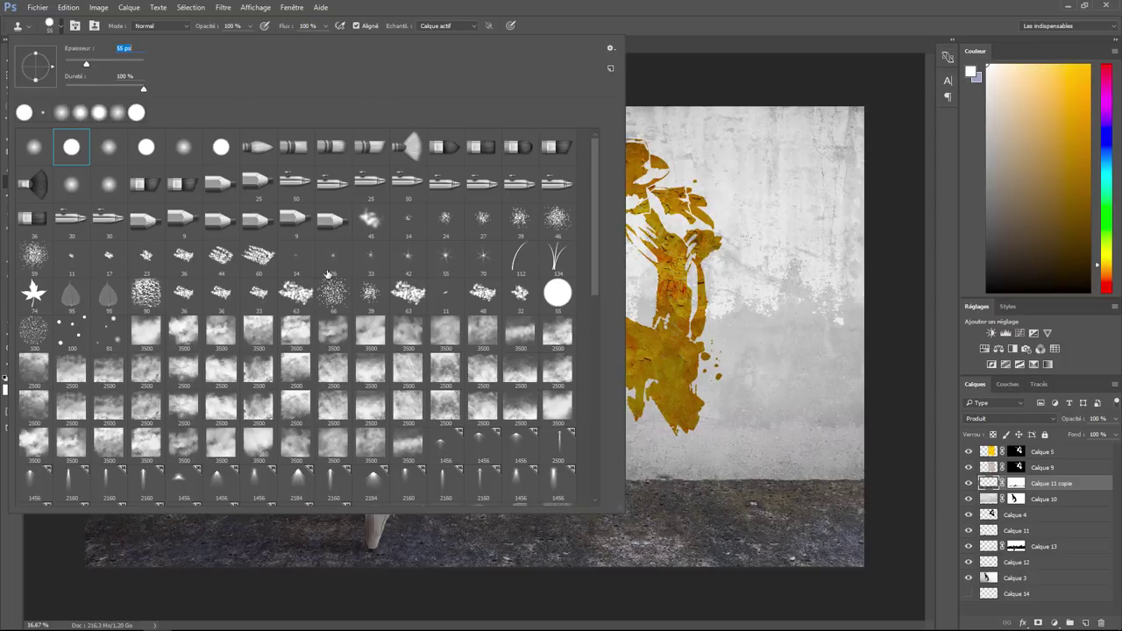
left_click(249, 543)
Dismiss the missing clone source warning and stamp twice onto the dark floor.
left_click(553, 242)
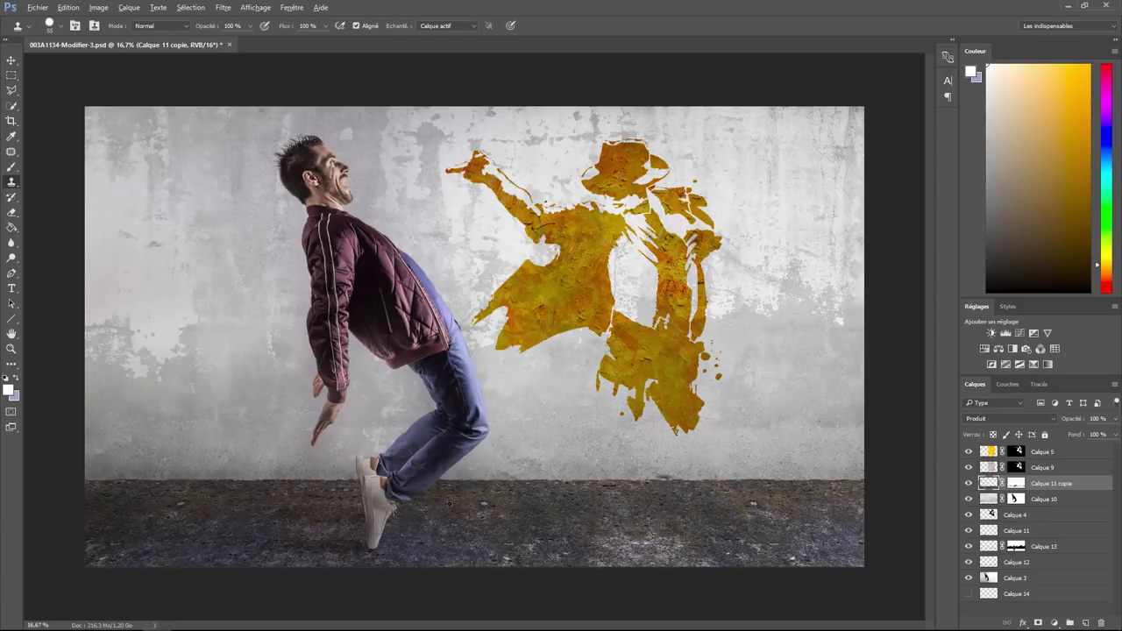
left_click(433, 520)
left_click(486, 505)
left_click(988, 452)
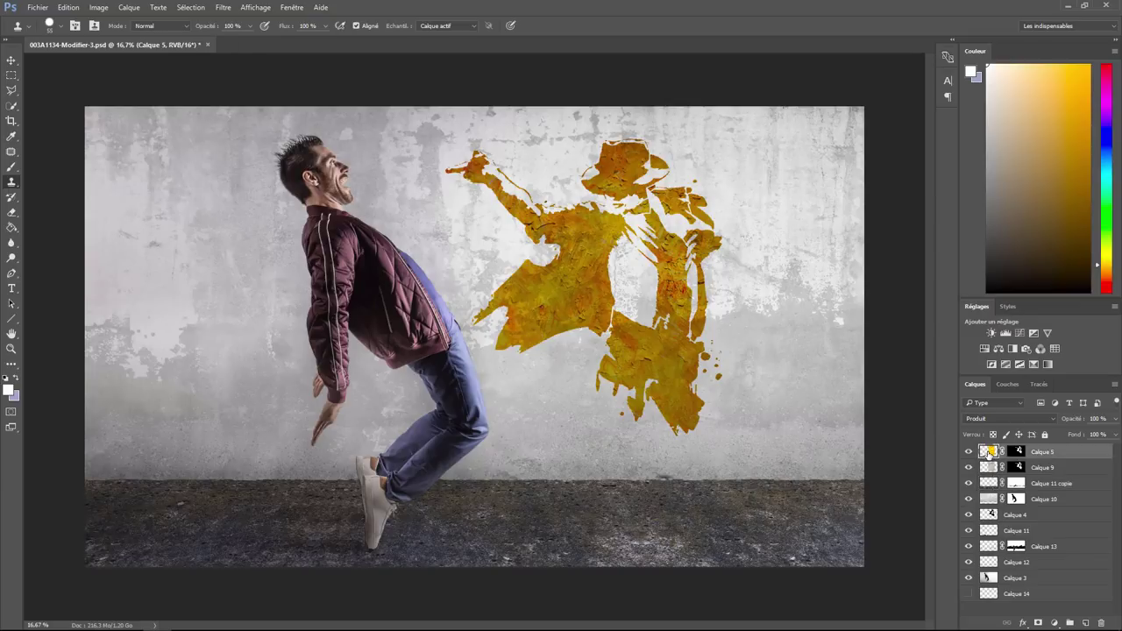